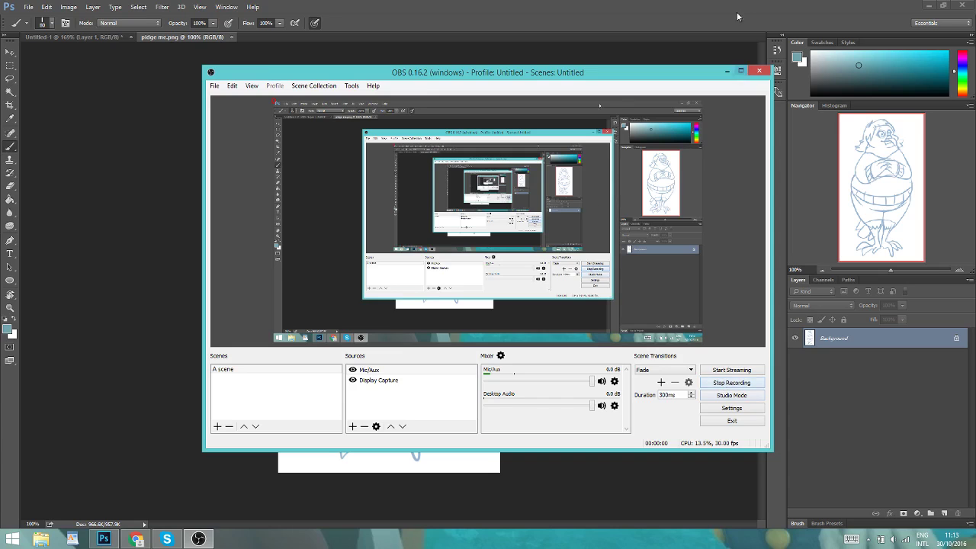
# - Minimize the OBS recorder so the blue bird sketch in Photoshop is fully visible
pyautogui.click(726, 70)
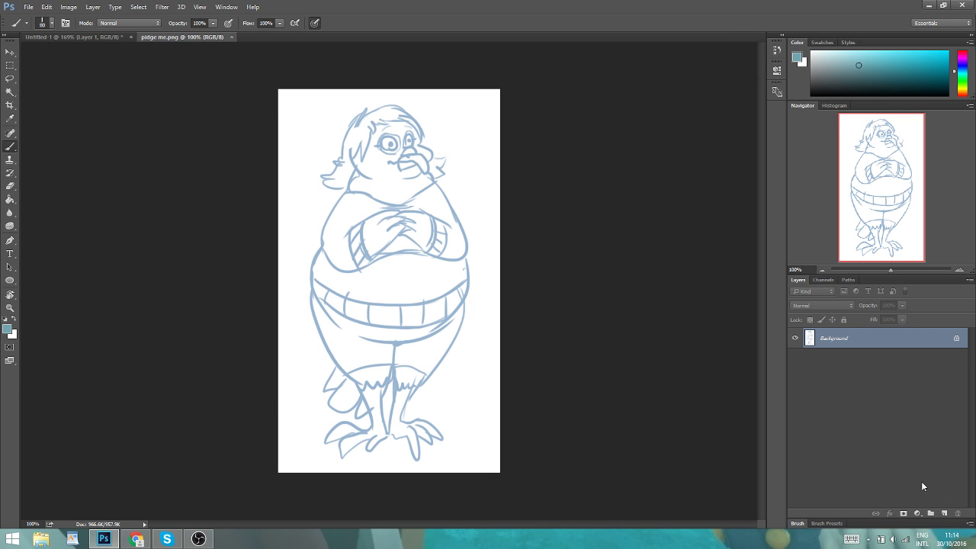
# - Add a new layer above the sketch and choose a light purple-grey paint colour
pyautogui.click(943, 514)
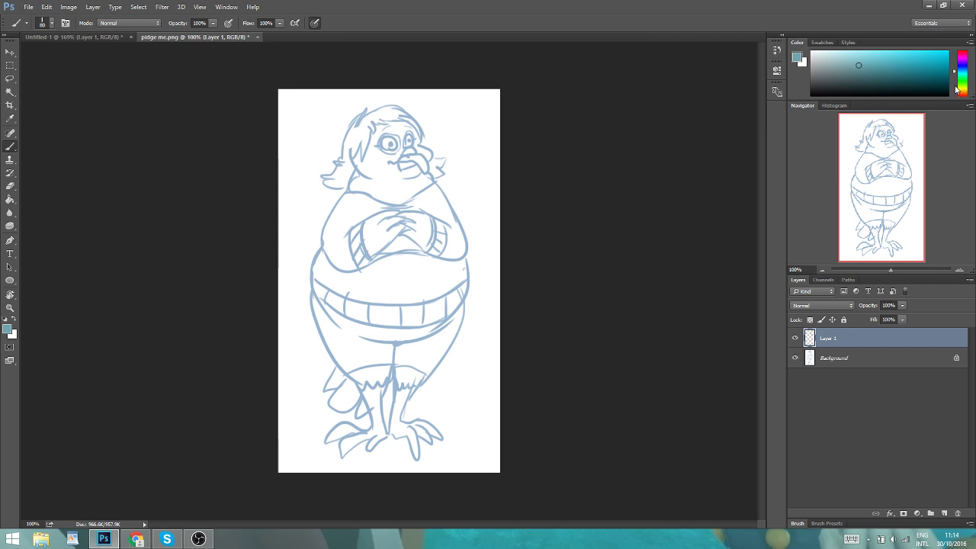
pyautogui.moveTo(961, 70); pyautogui.dragTo(962, 61)
pyautogui.moveTo(844, 73); pyautogui.dragTo(831, 67)
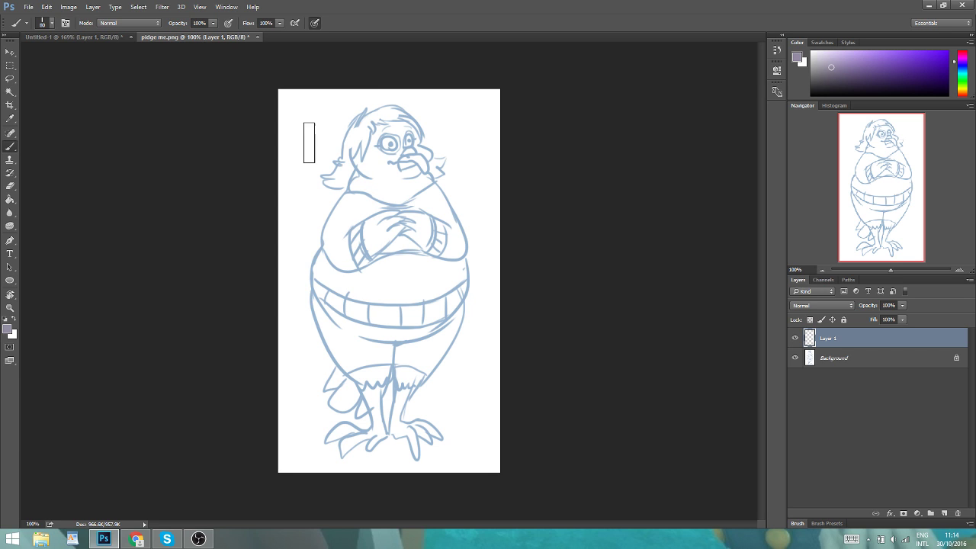
pyautogui.moveTo(381, 133)
pyautogui.mouseDown()
pyautogui.moveTo(374, 169)
pyautogui.moveTo(366, 156)
pyautogui.moveTo(415, 164)
pyautogui.mouseUp()
pyautogui.hotkey('ctrl', 'z')
pyautogui.hotkey('ctrl', 'z')
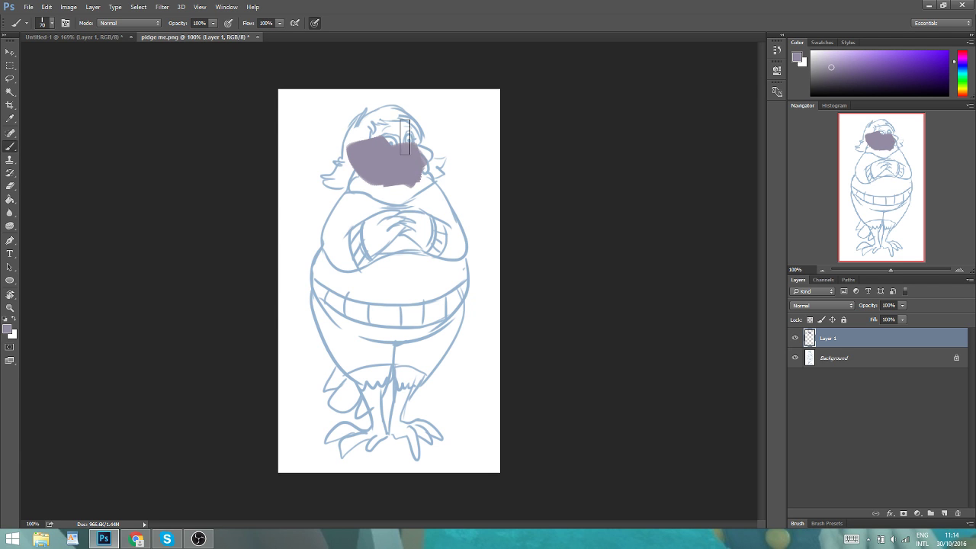
# - Fill the beak, head and left side of the body with purple-grey
pyautogui.press('[')
pyautogui.press('[')
pyautogui.press('[')
pyautogui.moveTo(429, 154)
pyautogui.mouseDown()
pyautogui.moveTo(435, 163)
pyautogui.moveTo(409, 147)
pyautogui.mouseUp()
pyautogui.moveTo(417, 174)
pyautogui.mouseDown()
pyautogui.moveTo(434, 164)
pyautogui.moveTo(411, 137)
pyautogui.moveTo(344, 186)
pyautogui.moveTo(356, 137)
pyautogui.moveTo(386, 113)
pyautogui.moveTo(380, 129)
pyautogui.moveTo(404, 146)
pyautogui.mouseUp()
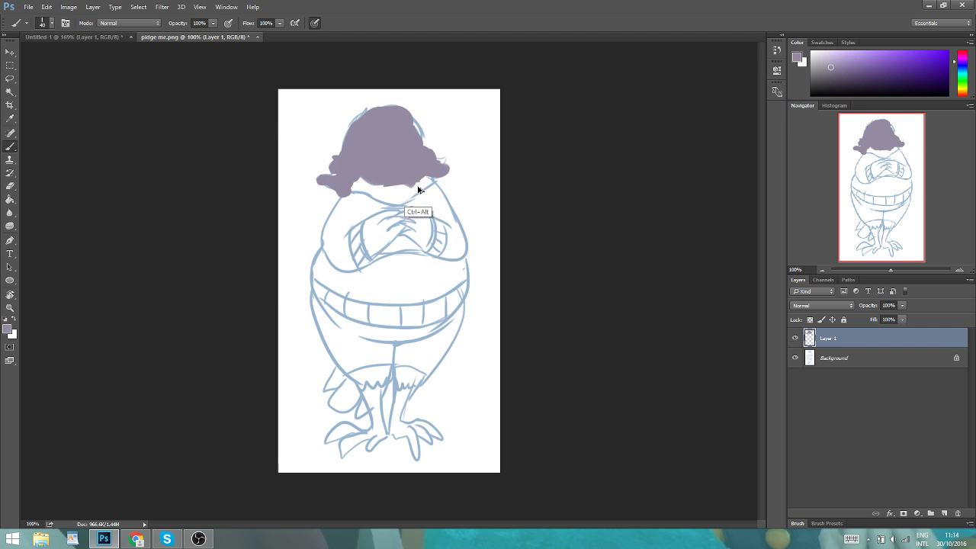
pyautogui.moveTo(424, 162)
pyautogui.mouseDown()
pyautogui.moveTo(427, 172)
pyautogui.moveTo(394, 188)
pyautogui.moveTo(350, 190)
pyautogui.moveTo(382, 172)
pyautogui.moveTo(341, 251)
pyautogui.mouseUp()
pyautogui.press(']')
pyautogui.press(']')
pyautogui.press(']')
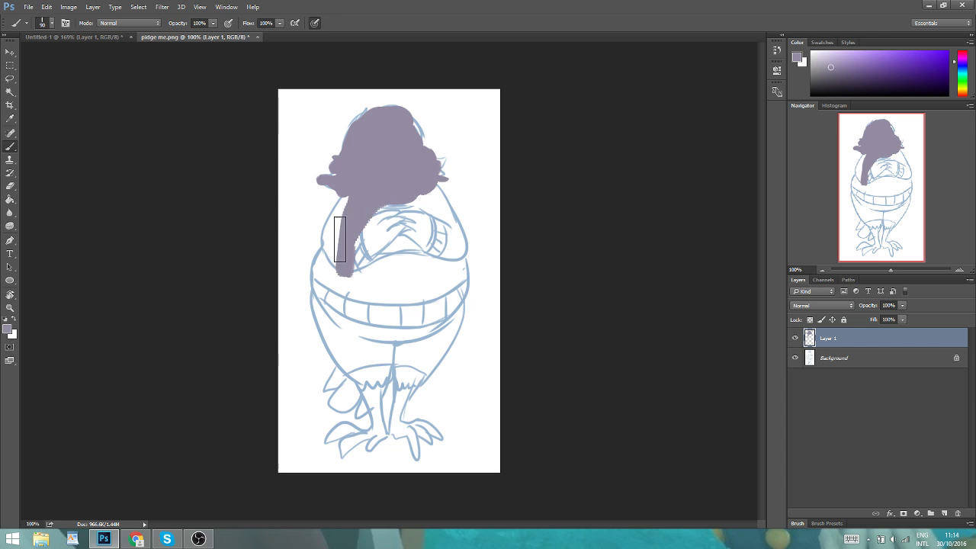
pyautogui.moveTo(360, 219)
pyautogui.mouseDown()
pyautogui.moveTo(327, 274)
pyautogui.moveTo(347, 324)
pyautogui.mouseUp()
pyautogui.hotkey('ctrl', 'z')
pyautogui.hotkey('ctrl', 'z')
pyautogui.moveTo(320, 263)
pyautogui.mouseDown()
pyautogui.moveTo(320, 297)
pyautogui.moveTo(370, 359)
pyautogui.moveTo(393, 244)
pyautogui.moveTo(397, 337)
pyautogui.moveTo(424, 333)
pyautogui.moveTo(412, 344)
pyautogui.moveTo(426, 343)
pyautogui.moveTo(390, 432)
pyautogui.moveTo(399, 400)
pyautogui.moveTo(395, 415)
pyautogui.moveTo(412, 441)
pyautogui.moveTo(408, 401)
pyautogui.moveTo(364, 412)
pyautogui.moveTo(352, 373)
pyautogui.moveTo(370, 363)
pyautogui.moveTo(371, 431)
pyautogui.moveTo(380, 424)
pyautogui.moveTo(340, 453)
pyautogui.moveTo(358, 438)
pyautogui.moveTo(338, 430)
pyautogui.mouseUp()
# - Fill the right foot, lower wing, chest and left edges, then set the layer to 80% opacity
pyautogui.moveTo(408, 434)
pyautogui.mouseDown()
pyautogui.moveTo(413, 454)
pyautogui.moveTo(404, 427)
pyautogui.moveTo(425, 445)
pyautogui.moveTo(429, 429)
pyautogui.mouseUp()
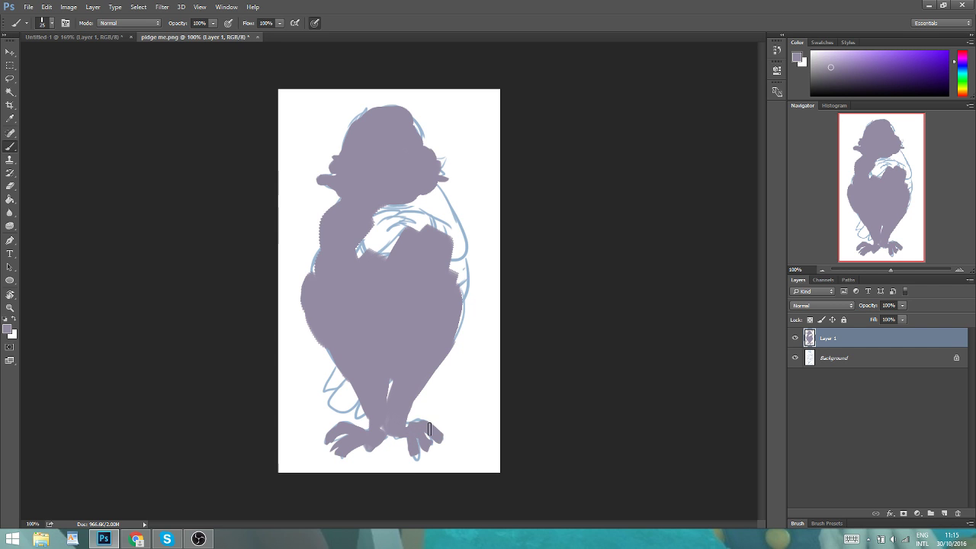
pyautogui.moveTo(348, 358)
pyautogui.mouseDown()
pyautogui.moveTo(316, 392)
pyautogui.moveTo(349, 417)
pyautogui.mouseUp()
pyautogui.moveTo(358, 256)
pyautogui.mouseDown()
pyautogui.moveTo(396, 209)
pyautogui.moveTo(428, 223)
pyautogui.moveTo(439, 198)
pyautogui.moveTo(457, 263)
pyautogui.mouseUp()
pyautogui.moveTo(450, 217)
pyautogui.mouseDown()
pyautogui.moveTo(440, 227)
pyautogui.moveTo(453, 290)
pyautogui.mouseUp()
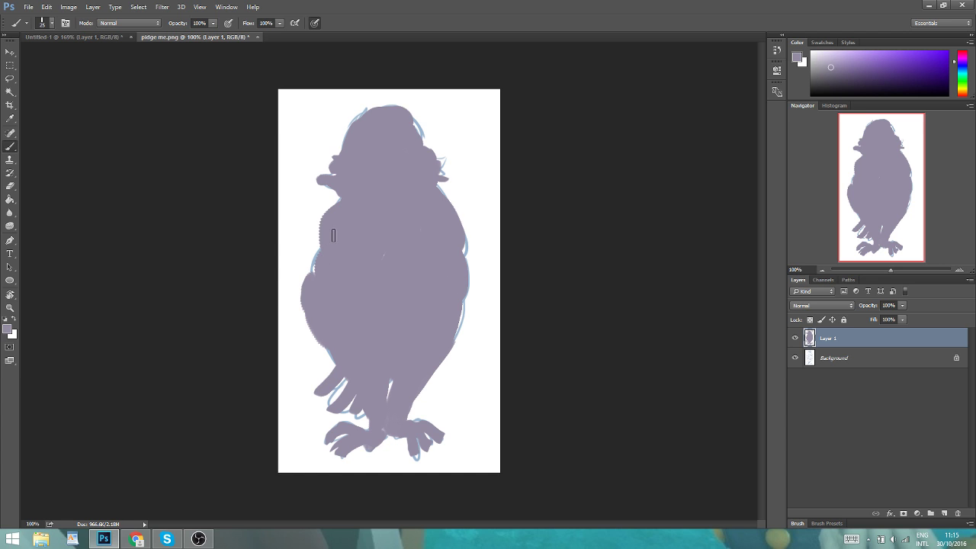
pyautogui.moveTo(316, 274)
pyautogui.mouseDown()
pyautogui.moveTo(331, 244)
pyautogui.moveTo(321, 207)
pyautogui.mouseUp()
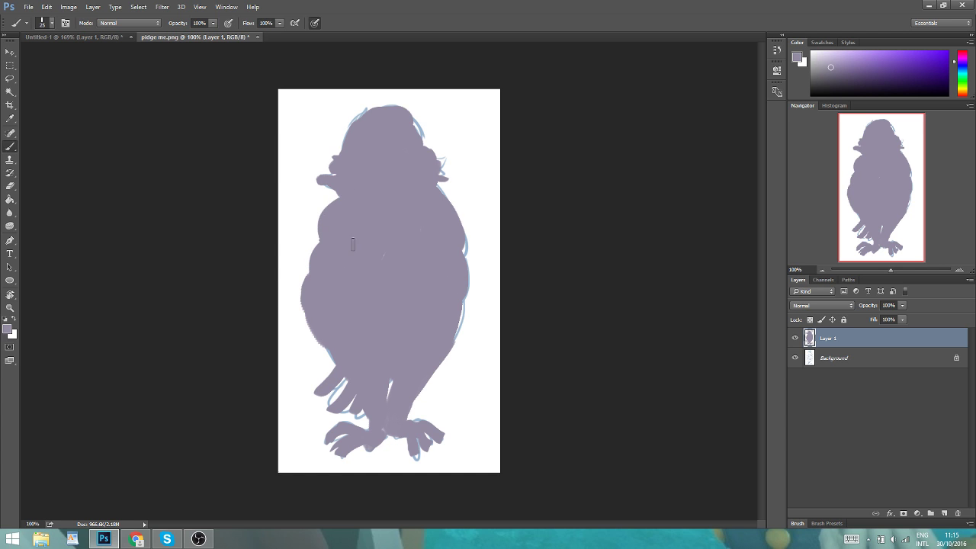
pyautogui.moveTo(308, 268); pyautogui.dragTo(304, 293)
pyautogui.moveTo(873, 308); pyautogui.dragTo(875, 307)
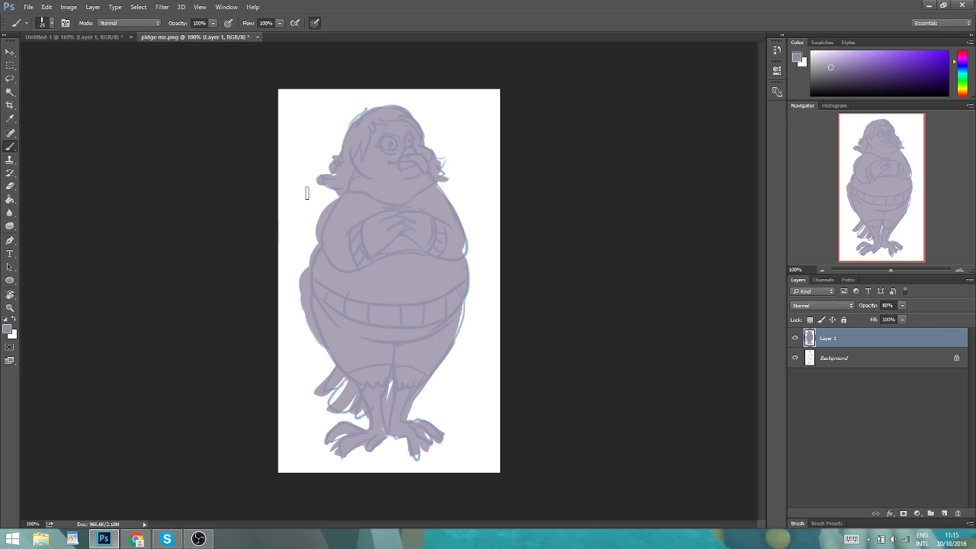
# - Set Layer 1 back to 100% opacity, leaving its blend mode unchanged
pyautogui.moveTo(870, 306); pyautogui.dragTo(886, 307)
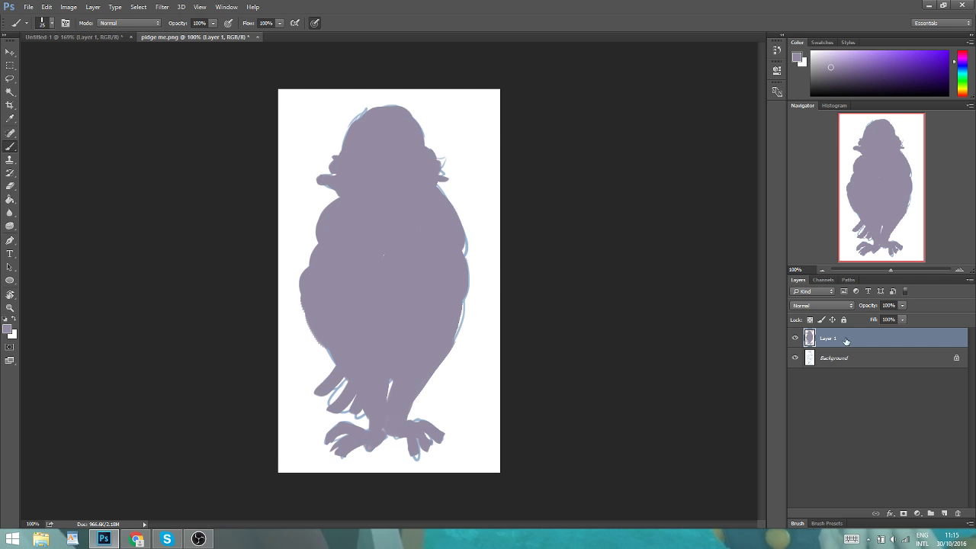
pyautogui.click(837, 356)
pyautogui.click(829, 340)
pyautogui.click(811, 306)
pyautogui.click(810, 309)
pyautogui.click(833, 364)
pyautogui.click(831, 347)
# - Choose a dark colour and outline the crossed arms and hands
pyautogui.moveTo(832, 81); pyautogui.dragTo(837, 87)
pyautogui.moveTo(357, 287)
pyautogui.mouseDown()
pyautogui.moveTo(324, 244)
pyautogui.moveTo(409, 256)
pyautogui.moveTo(404, 232)
pyautogui.moveTo(369, 244)
pyautogui.mouseUp()
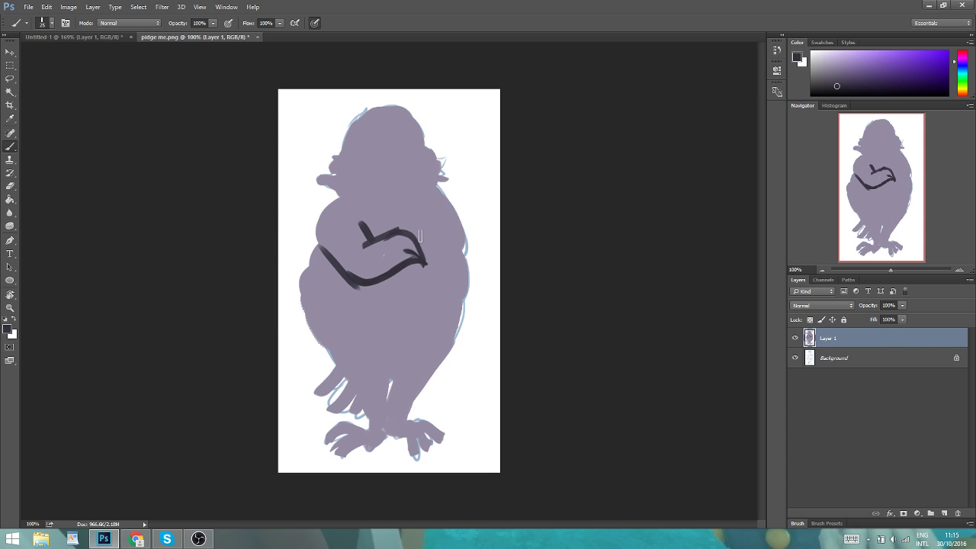
pyautogui.moveTo(385, 276)
pyautogui.mouseDown()
pyautogui.moveTo(380, 302)
pyautogui.moveTo(390, 306)
pyautogui.moveTo(428, 289)
pyautogui.moveTo(461, 248)
pyautogui.moveTo(429, 285)
pyautogui.mouseUp()
pyautogui.hotkey('ctrl', 'z')
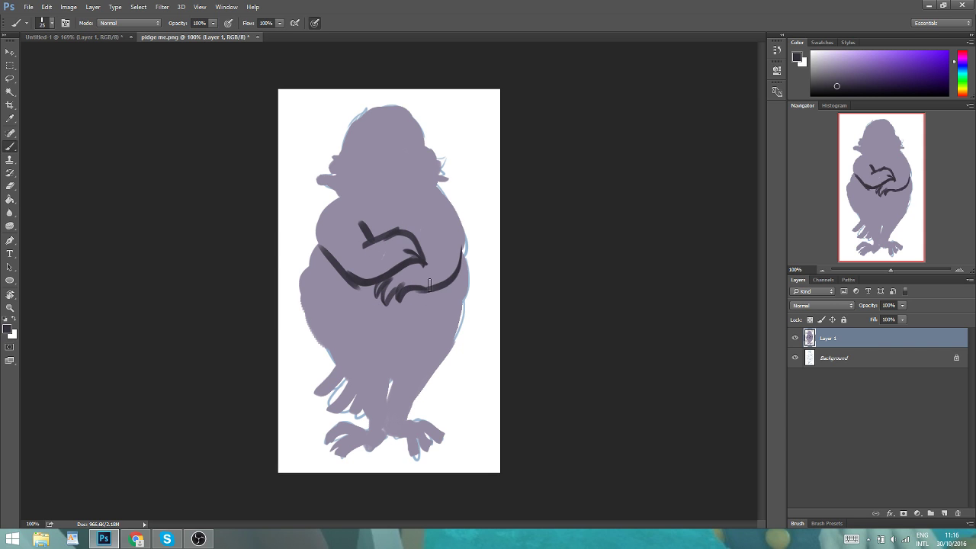
pyautogui.moveTo(409, 240)
pyautogui.mouseDown()
pyautogui.moveTo(421, 216)
pyautogui.moveTo(413, 234)
pyautogui.mouseUp()
# - Lower Layer 1 to 84% opacity and outline the brow, eye and chin
pyautogui.moveTo(873, 306); pyautogui.dragTo(861, 308)
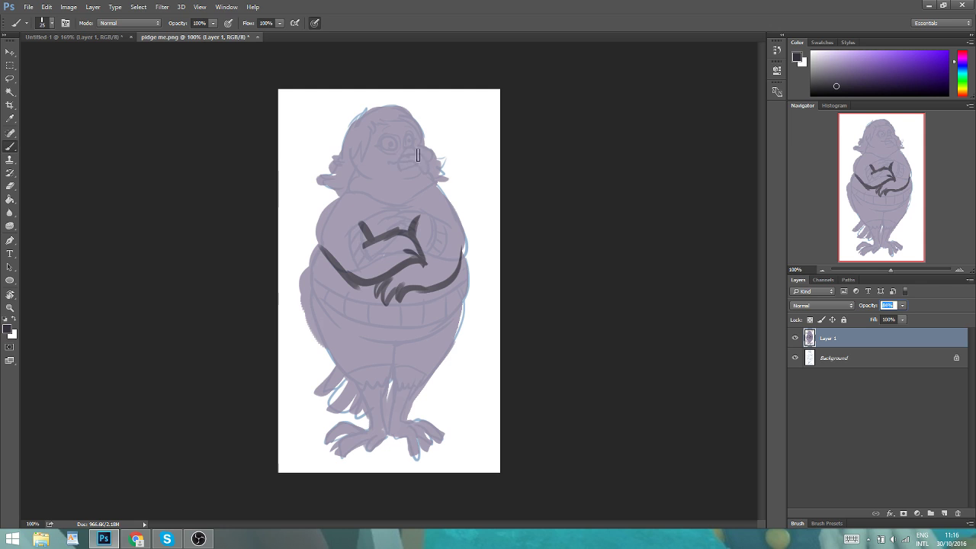
pyautogui.moveTo(400, 158)
pyautogui.mouseDown()
pyautogui.moveTo(420, 154)
pyautogui.moveTo(424, 171)
pyautogui.moveTo(404, 166)
pyautogui.mouseUp()
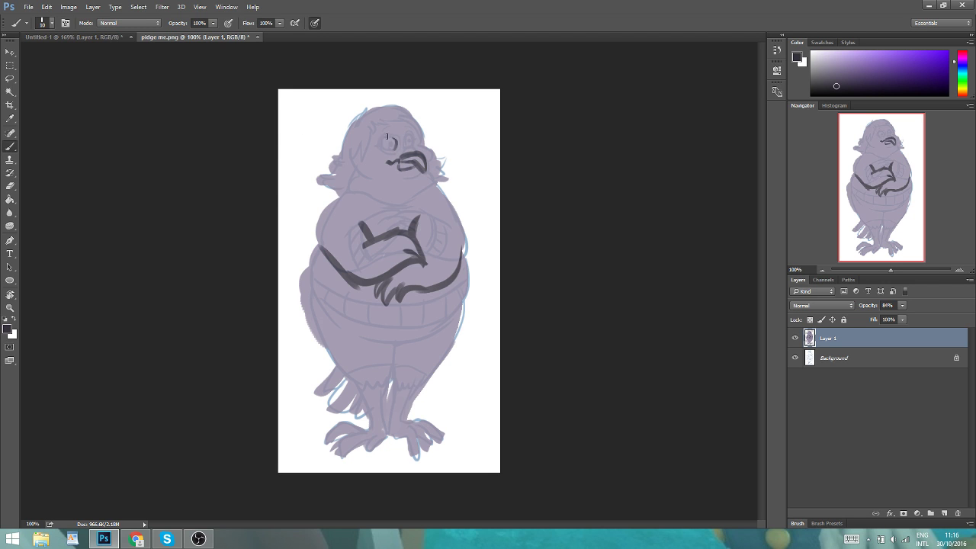
pyautogui.moveTo(387, 136)
pyautogui.mouseDown()
pyautogui.moveTo(394, 147)
pyautogui.moveTo(392, 138)
pyautogui.mouseUp()
pyautogui.hotkey('ctrl', 'z')
pyautogui.hotkey('ctrl', 'z')
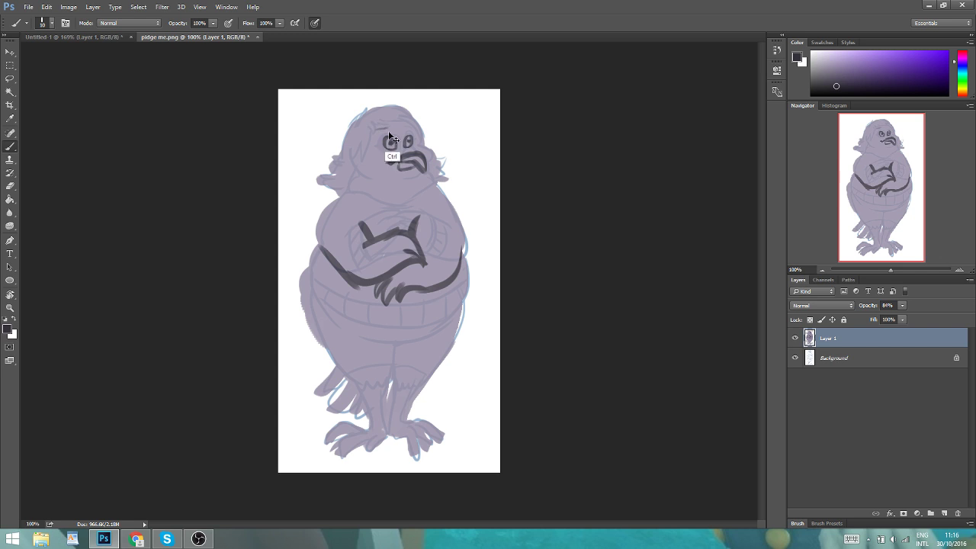
pyautogui.hotkey('ctrl', 'z')
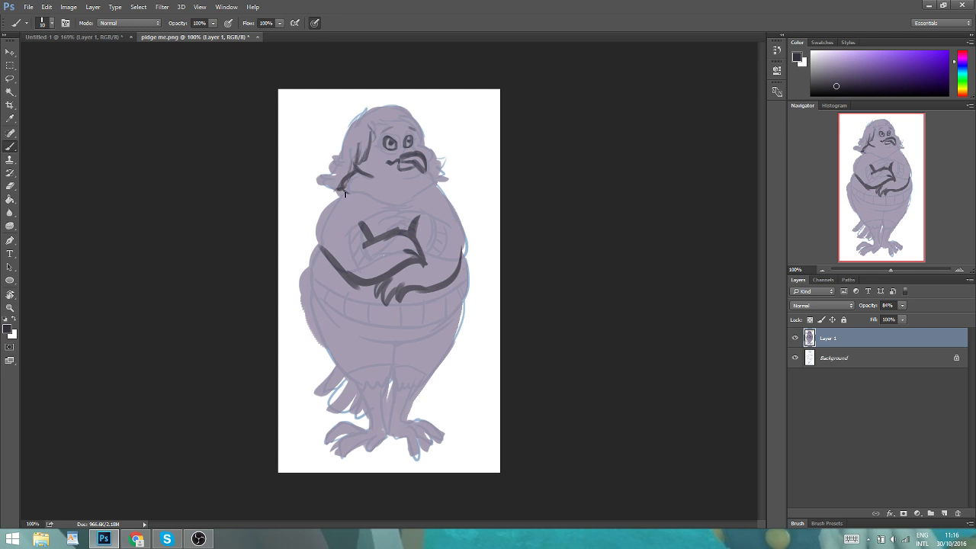
pyautogui.moveTo(371, 199); pyautogui.dragTo(426, 189)
pyautogui.hotkey('ctrl', 'z')
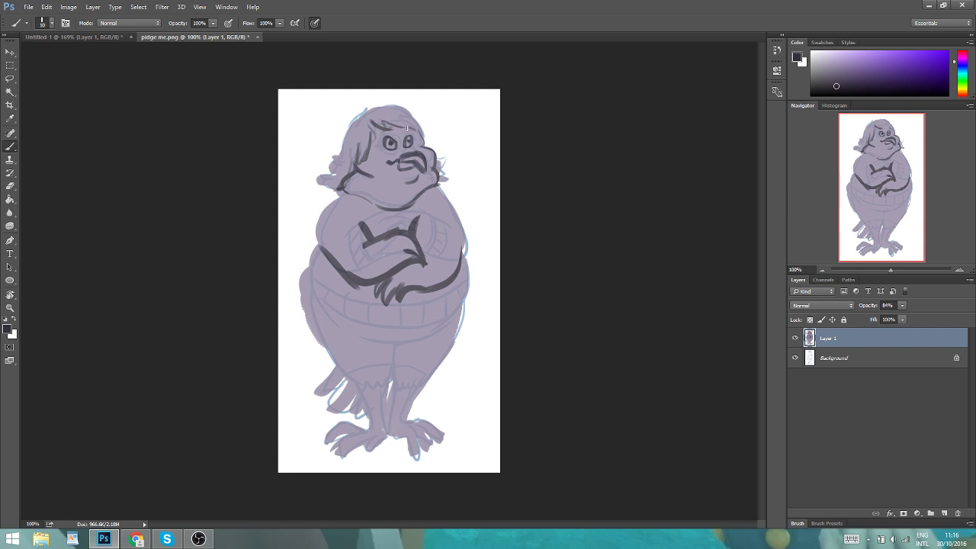
# - Extend the hair outline on top of the head and outline the body's left side
pyautogui.moveTo(404, 121); pyautogui.dragTo(420, 135)
pyautogui.moveTo(334, 197)
pyautogui.mouseDown()
pyautogui.moveTo(318, 233)
pyautogui.moveTo(317, 214)
pyautogui.mouseUp()
pyautogui.hotkey('ctrl', 'z')
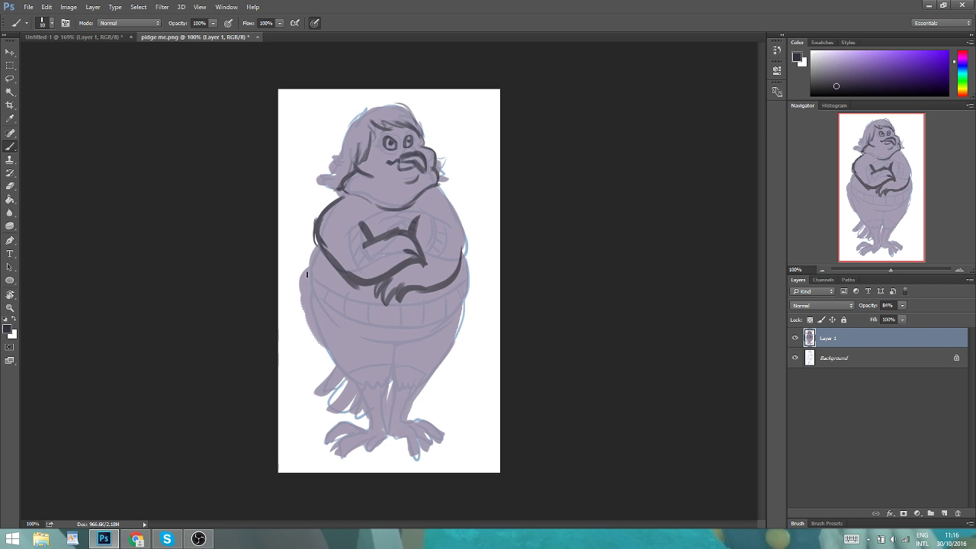
pyautogui.moveTo(307, 274); pyautogui.dragTo(352, 331)
pyautogui.hotkey('ctrl', 'z')
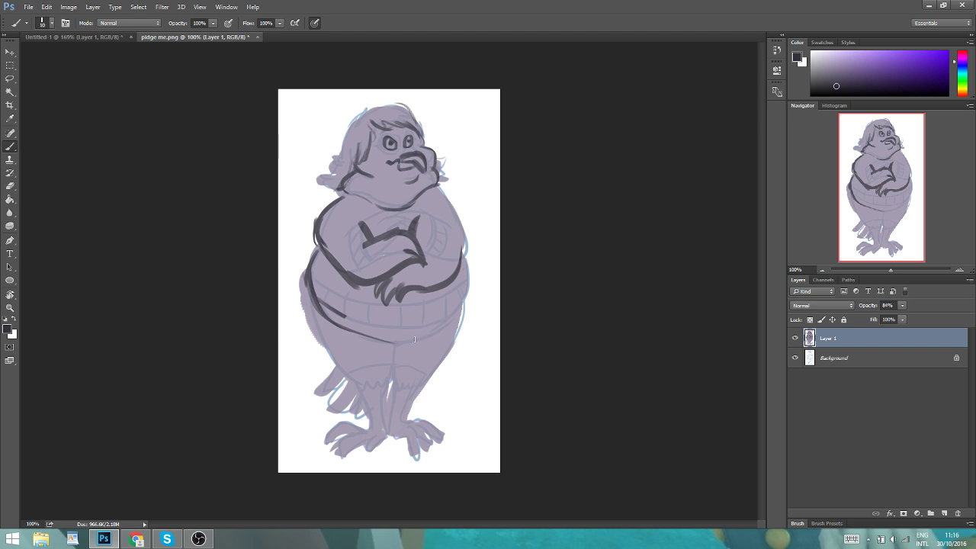
# - Draw the lower belly contours, rework the arm lines and darken the lower right contour
pyautogui.moveTo(308, 297); pyautogui.dragTo(466, 298)
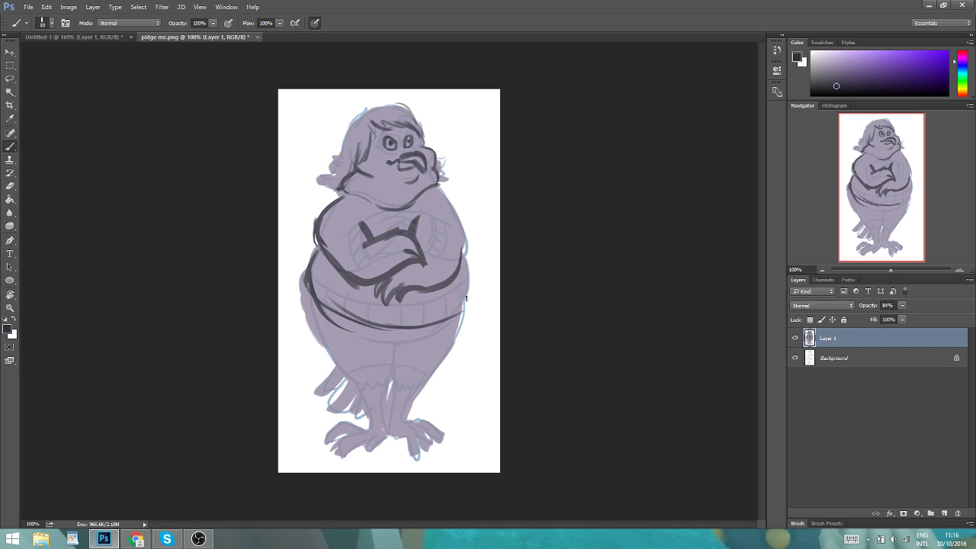
pyautogui.moveTo(417, 328); pyautogui.dragTo(465, 266)
pyautogui.moveTo(364, 240)
pyautogui.mouseDown()
pyautogui.moveTo(370, 278)
pyautogui.moveTo(404, 274)
pyautogui.moveTo(385, 257)
pyautogui.mouseUp()
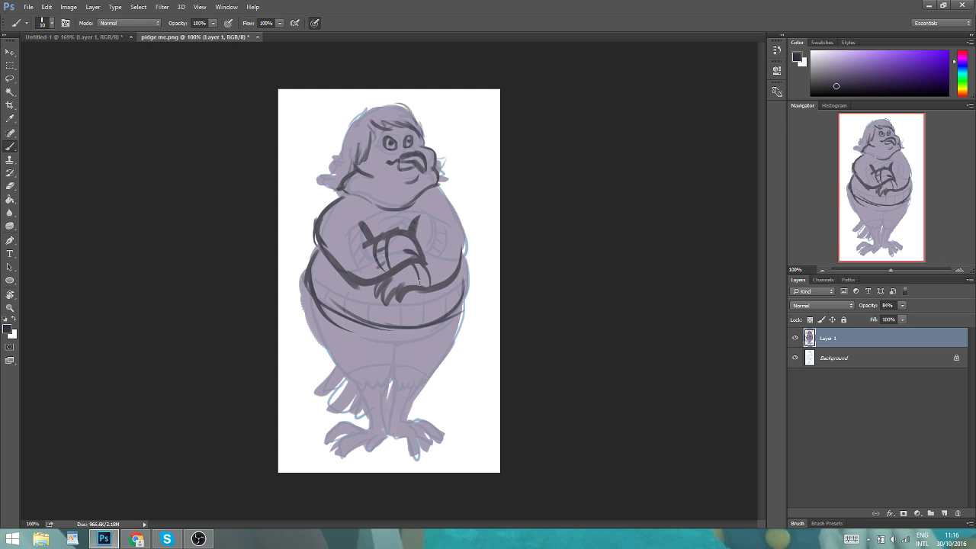
pyautogui.moveTo(304, 286); pyautogui.dragTo(336, 369)
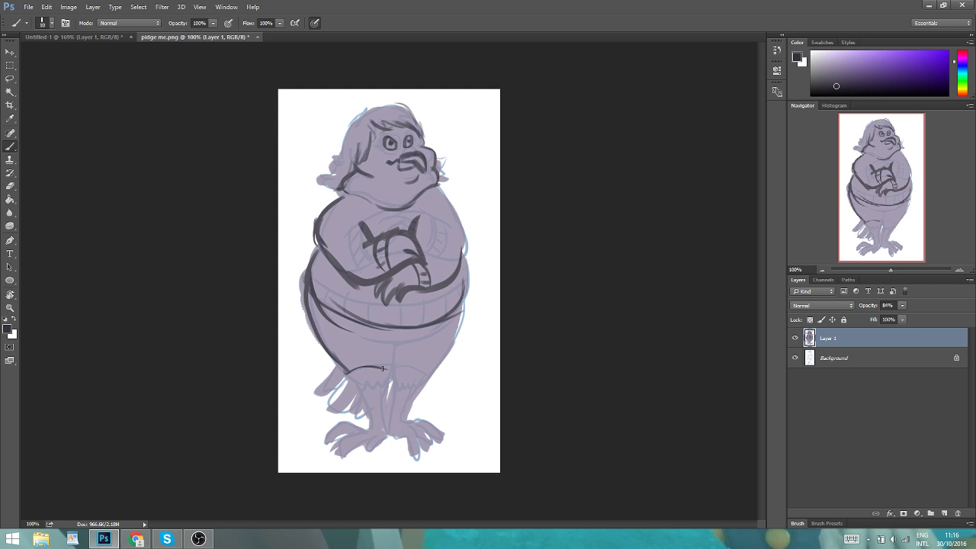
pyautogui.moveTo(432, 372)
pyautogui.mouseDown()
pyautogui.moveTo(458, 335)
pyautogui.moveTo(439, 368)
pyautogui.mouseUp()
# - Redraw the lower belly contour and outline the legs and tail
pyautogui.moveTo(348, 328); pyautogui.dragTo(424, 335)
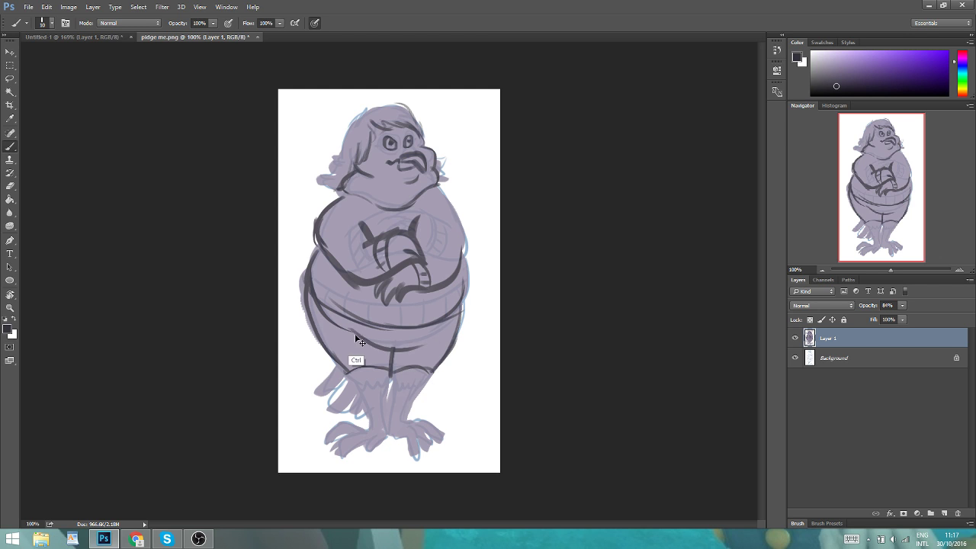
pyautogui.moveTo(388, 370)
pyautogui.mouseDown()
pyautogui.moveTo(379, 384)
pyautogui.moveTo(386, 435)
pyautogui.moveTo(416, 455)
pyautogui.mouseUp()
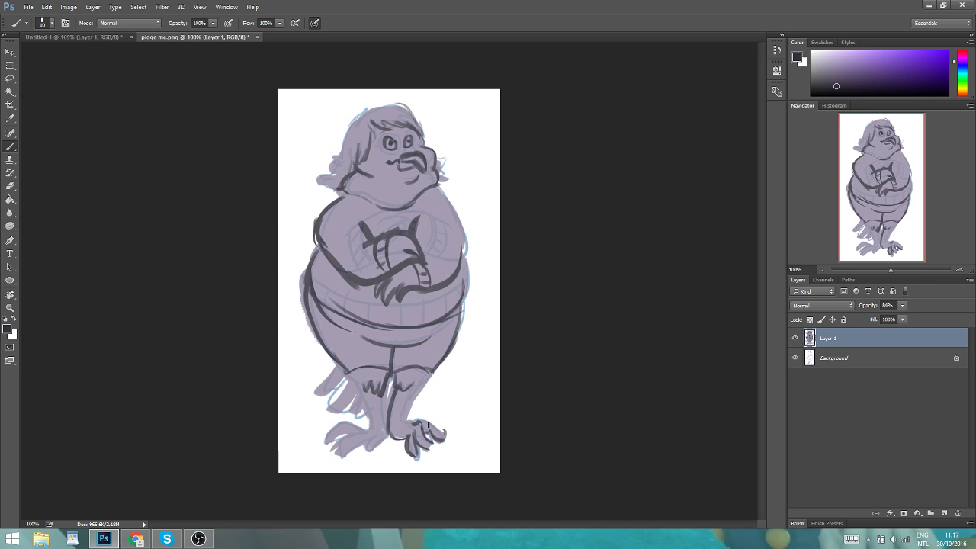
pyautogui.moveTo(409, 416); pyautogui.dragTo(416, 385)
pyautogui.moveTo(348, 366); pyautogui.dragTo(371, 421)
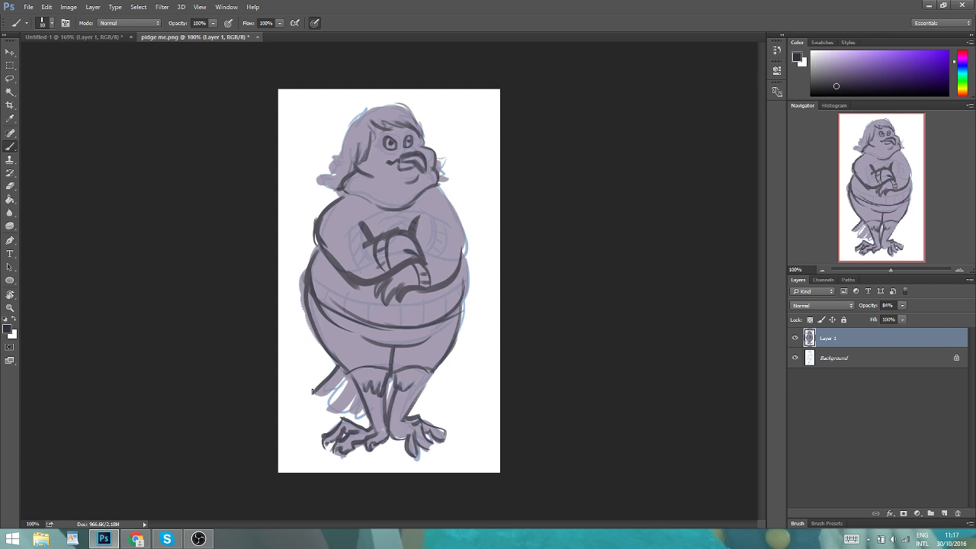
pyautogui.moveTo(312, 394); pyautogui.dragTo(346, 381)
pyautogui.moveTo(329, 413)
pyautogui.mouseDown()
pyautogui.moveTo(359, 403)
pyautogui.moveTo(358, 393)
pyautogui.mouseUp()
pyautogui.hotkey('ctrl', 'z')
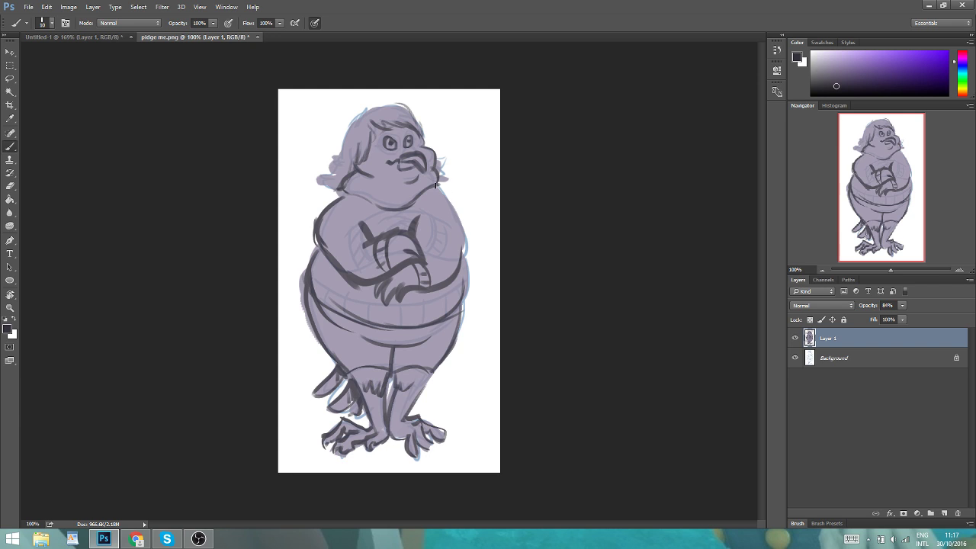
# - Redraw the right body contour and belly band line, then restore Layer 1 to 100% opacity
pyautogui.moveTo(436, 185); pyautogui.dragTo(456, 252)
pyautogui.hotkey('ctrl', 'z')
pyautogui.moveTo(442, 187); pyautogui.dragTo(455, 256)
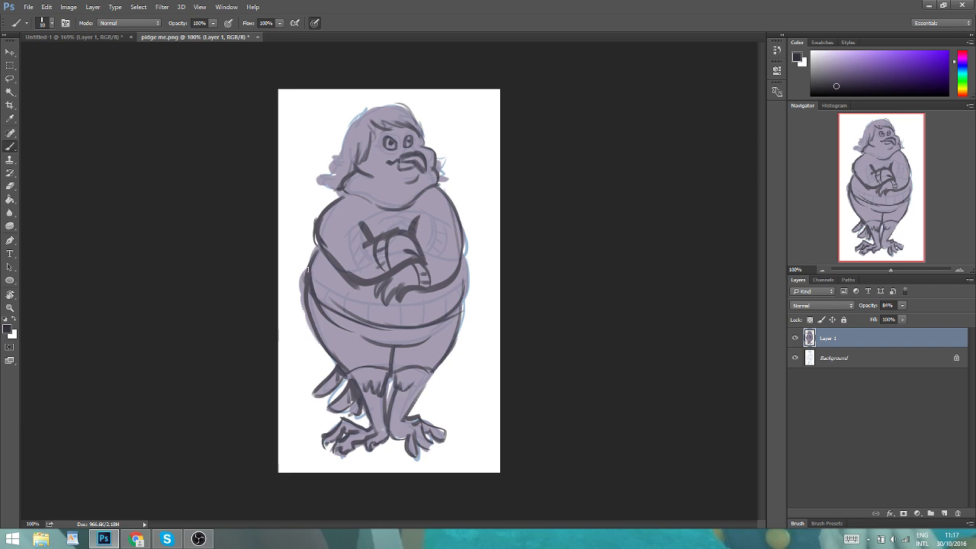
pyautogui.moveTo(313, 278); pyautogui.dragTo(421, 287)
pyautogui.moveTo(356, 298)
pyautogui.mouseDown()
pyautogui.moveTo(447, 304)
pyautogui.moveTo(453, 282)
pyautogui.mouseUp()
pyautogui.hotkey('ctrl', 'z')
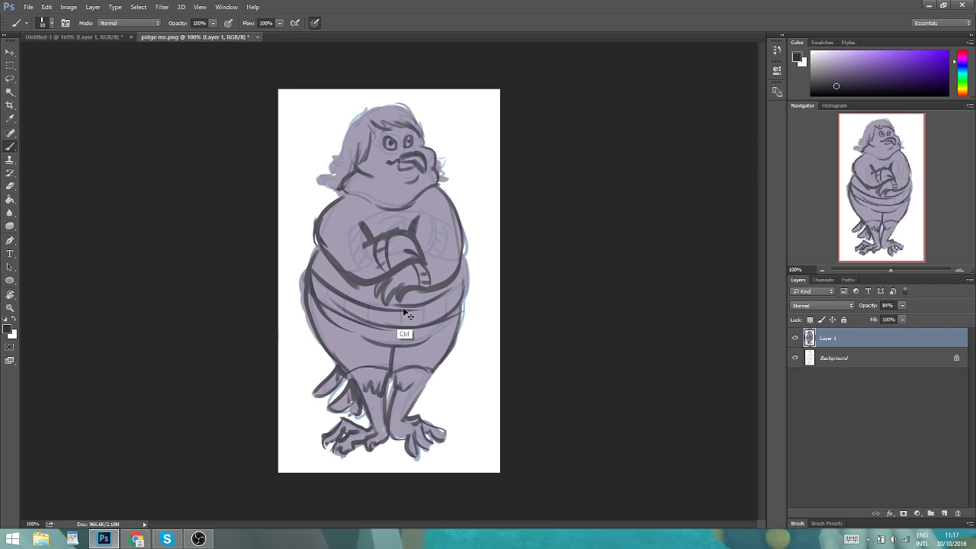
pyautogui.hotkey('ctrl', 'z')
pyautogui.moveTo(406, 312)
pyautogui.mouseDown()
pyautogui.moveTo(461, 285)
pyautogui.moveTo(468, 270)
pyautogui.mouseUp()
pyautogui.moveTo(867, 307); pyautogui.dragTo(877, 319)
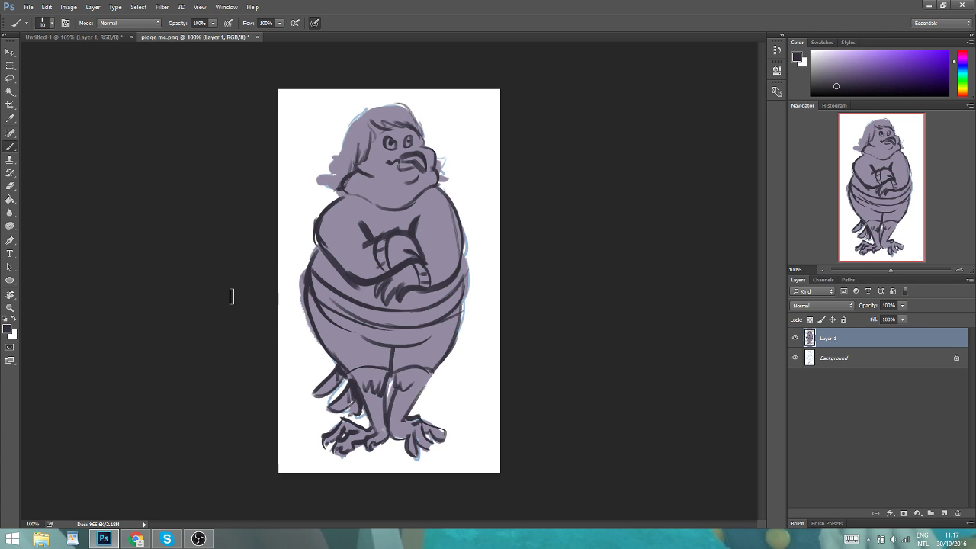
# - Sample the body's light purple, then settle on a darker purple-grey for shading
pyautogui.press('i')
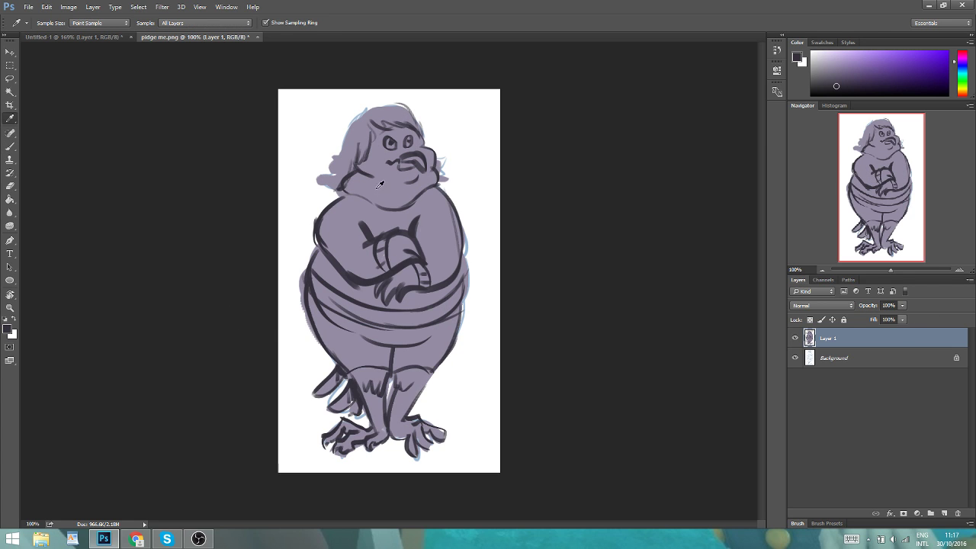
pyautogui.click(380, 185)
pyautogui.press('b')
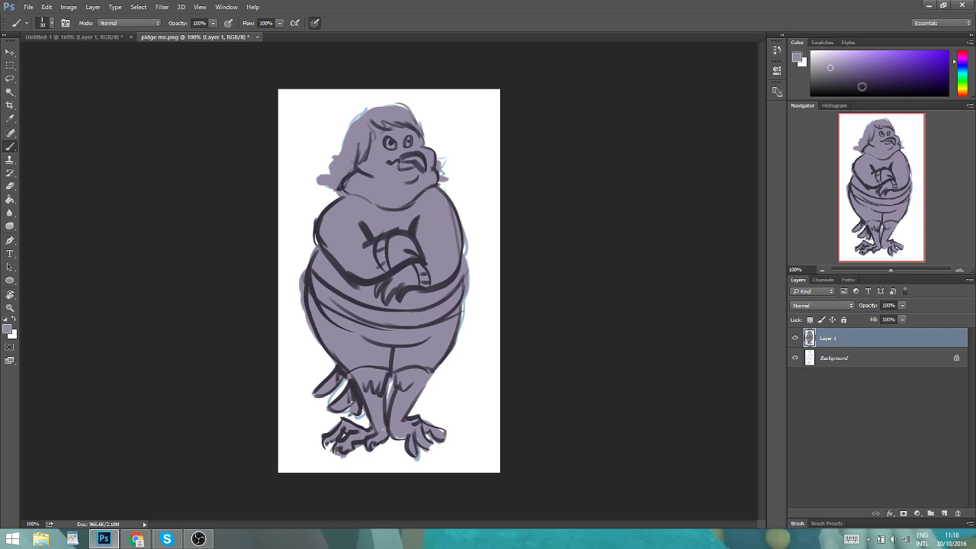
pyautogui.moveTo(905, 67); pyautogui.dragTo(948, 58)
pyautogui.click(843, 51)
pyautogui.moveTo(832, 53); pyautogui.dragTo(852, 66)
# - Shade the upper chest, lower belly band, upper left leg and left hair in darker purple
pyautogui.moveTo(348, 204)
pyautogui.mouseDown()
pyautogui.moveTo(323, 244)
pyautogui.moveTo(355, 280)
pyautogui.moveTo(349, 251)
pyautogui.moveTo(369, 238)
pyautogui.moveTo(355, 279)
pyautogui.moveTo(321, 263)
pyautogui.moveTo(358, 299)
pyautogui.moveTo(374, 281)
pyautogui.moveTo(364, 298)
pyautogui.moveTo(439, 303)
pyautogui.moveTo(416, 293)
pyautogui.moveTo(461, 282)
pyautogui.moveTo(431, 267)
pyautogui.moveTo(456, 259)
pyautogui.moveTo(419, 213)
pyautogui.moveTo(439, 200)
pyautogui.moveTo(335, 206)
pyautogui.moveTo(352, 181)
pyautogui.moveTo(377, 181)
pyautogui.mouseUp()
pyautogui.moveTo(308, 293)
pyautogui.mouseDown()
pyautogui.moveTo(363, 332)
pyautogui.moveTo(369, 367)
pyautogui.moveTo(340, 346)
pyautogui.moveTo(344, 321)
pyautogui.moveTo(366, 346)
pyautogui.moveTo(412, 355)
pyautogui.moveTo(449, 326)
pyautogui.moveTo(431, 347)
pyautogui.mouseUp()
pyautogui.moveTo(371, 136)
pyautogui.mouseDown()
pyautogui.moveTo(332, 174)
pyautogui.moveTo(340, 165)
pyautogui.mouseUp()
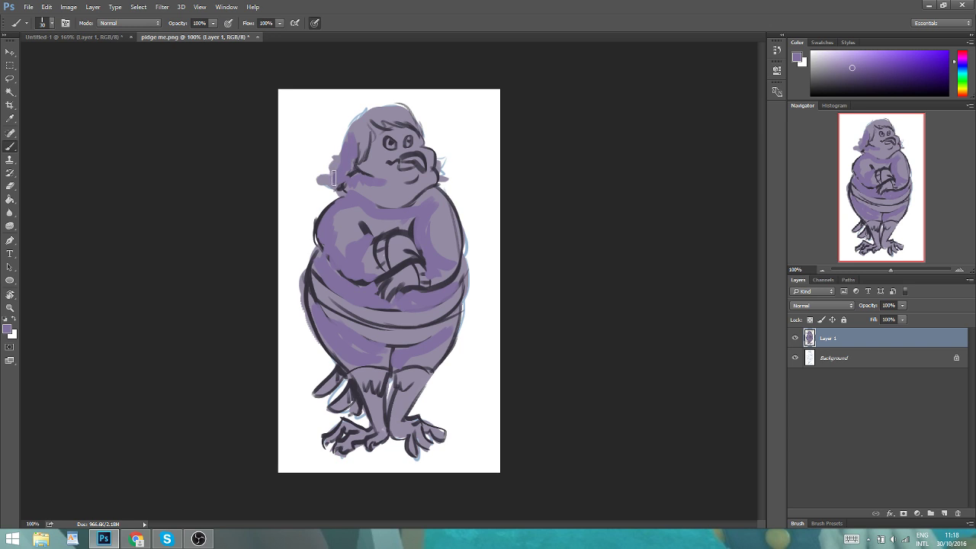
pyautogui.press('i')
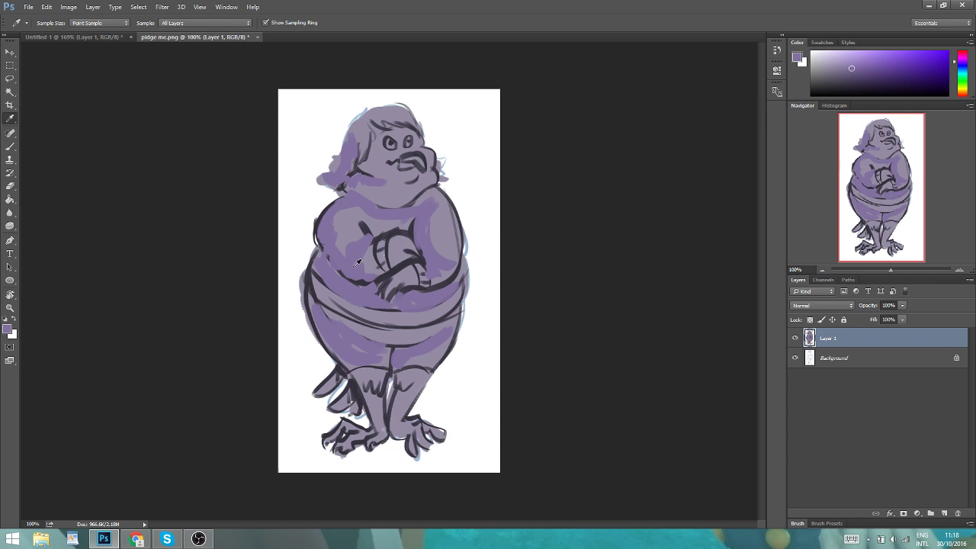
# - Paint a lighter purple over the belly, chest, upper left leg and top of the hair
pyautogui.press('b')
pyautogui.click(848, 62)
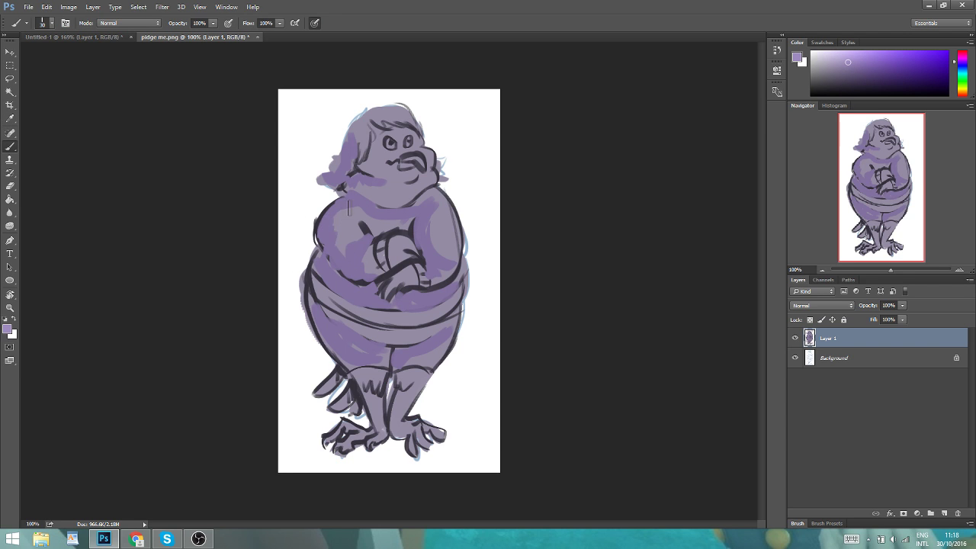
pyautogui.moveTo(338, 232)
pyautogui.mouseDown()
pyautogui.moveTo(356, 212)
pyautogui.moveTo(434, 235)
pyautogui.moveTo(455, 257)
pyautogui.mouseUp()
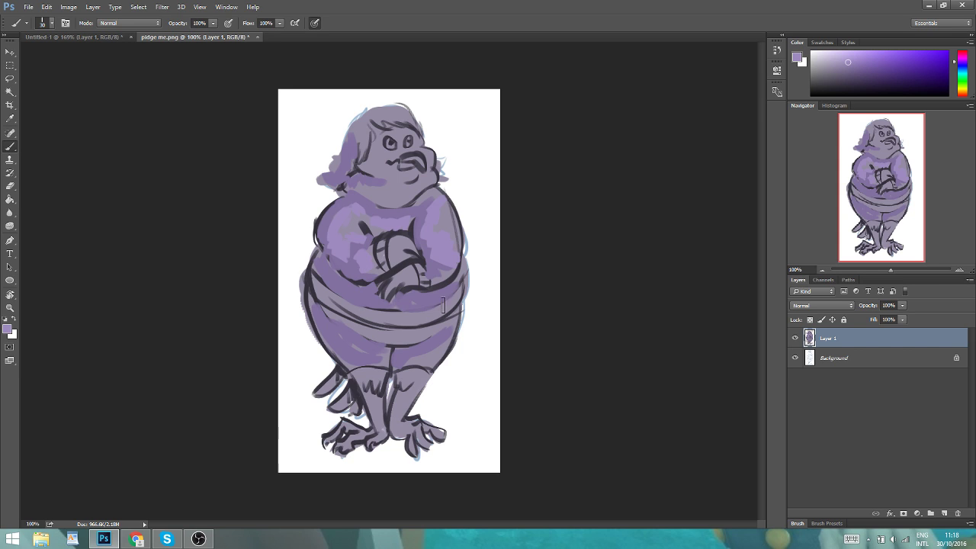
pyautogui.moveTo(440, 305); pyautogui.dragTo(408, 305)
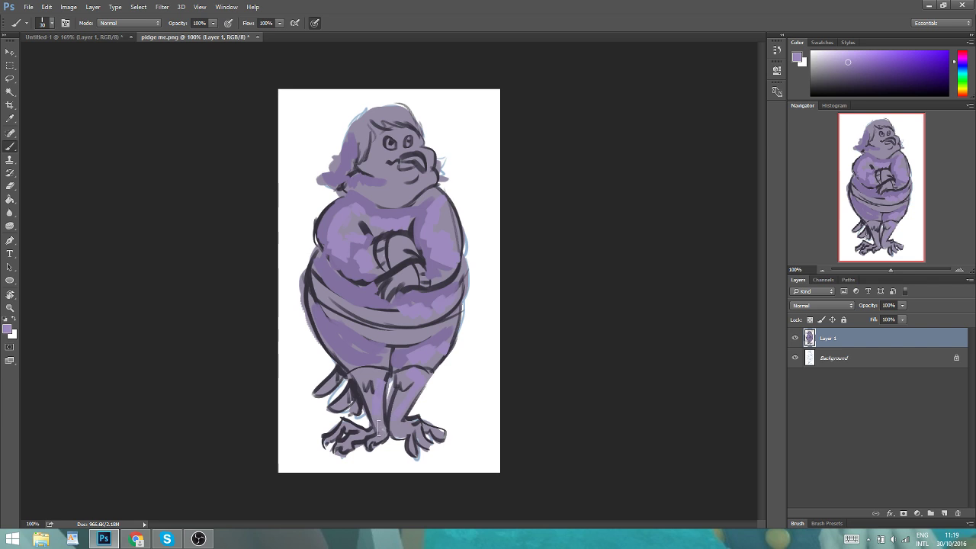
pyautogui.moveTo(380, 374); pyautogui.dragTo(364, 342)
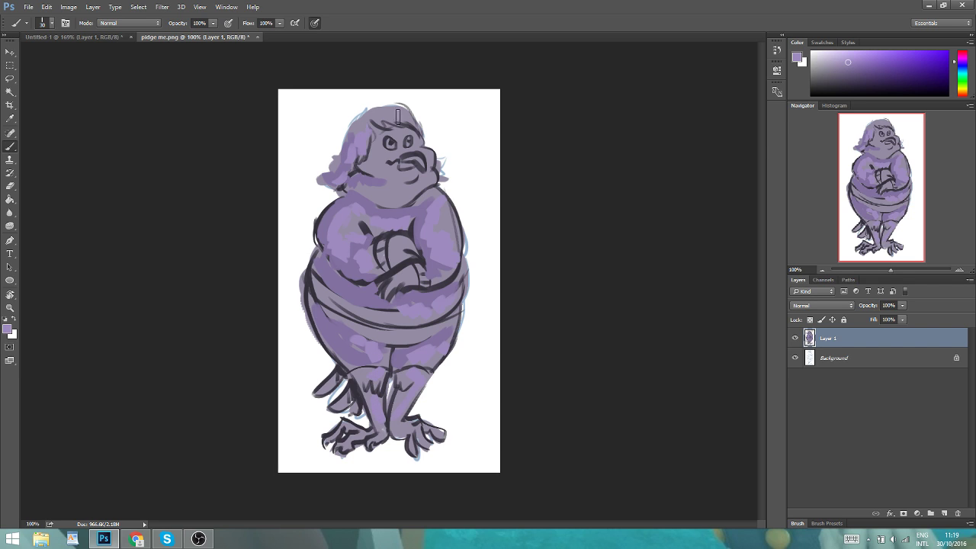
pyautogui.moveTo(394, 122); pyautogui.dragTo(410, 114)
# - Add saturated violet highlights on the cheek and forearm
pyautogui.moveTo(848, 57); pyautogui.dragTo(878, 52)
pyautogui.moveTo(375, 161); pyautogui.dragTo(392, 172)
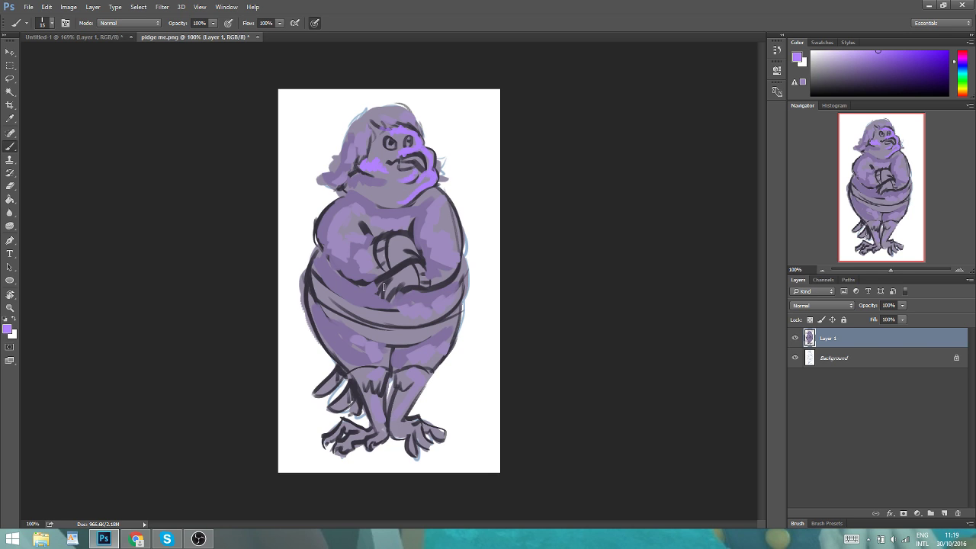
pyautogui.moveTo(410, 265); pyautogui.dragTo(398, 272)
pyautogui.moveTo(832, 74); pyautogui.dragTo(825, 48)
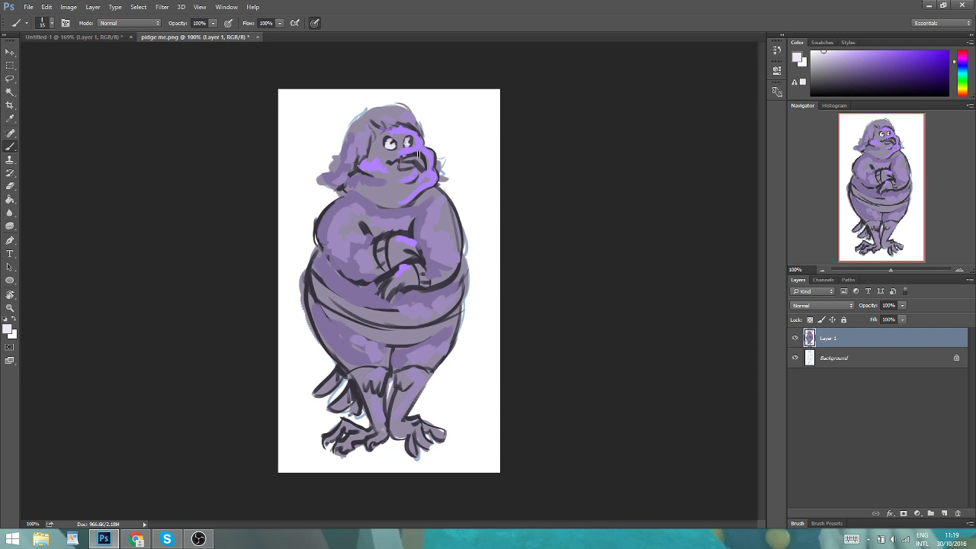
pyautogui.press('i')
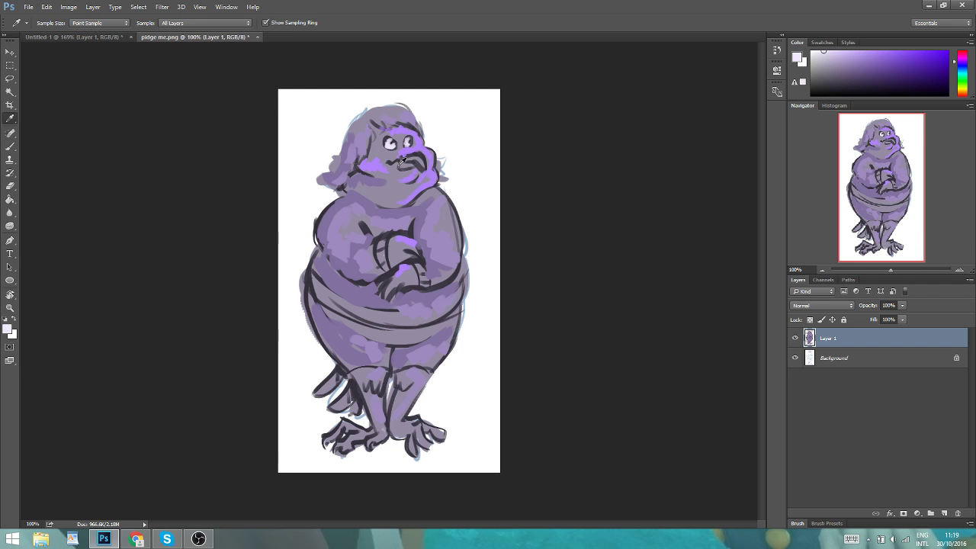
pyautogui.click(401, 160)
pyautogui.press('b')
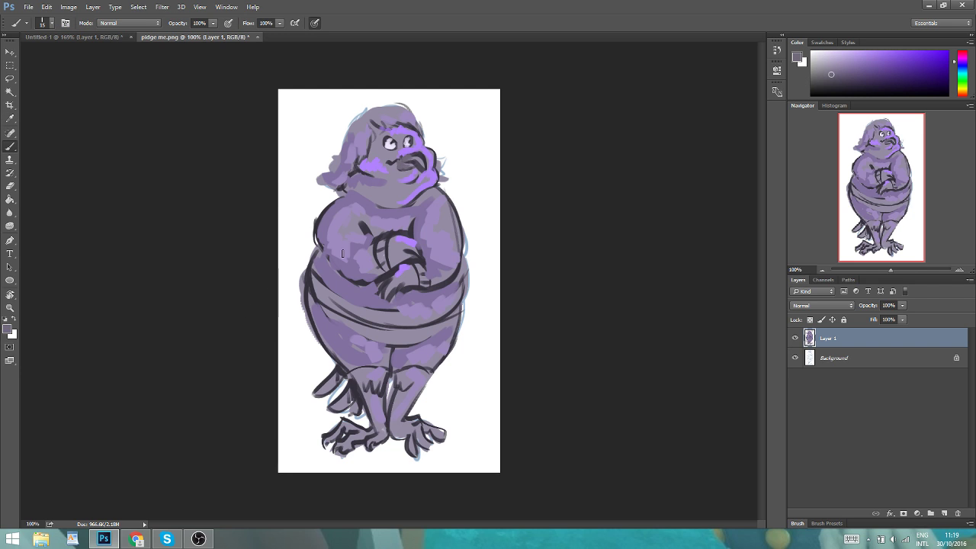
# - Sample the chest colour and paint grey over the clasped hands, chest and neck
pyautogui.press('i')
pyautogui.click(360, 219)
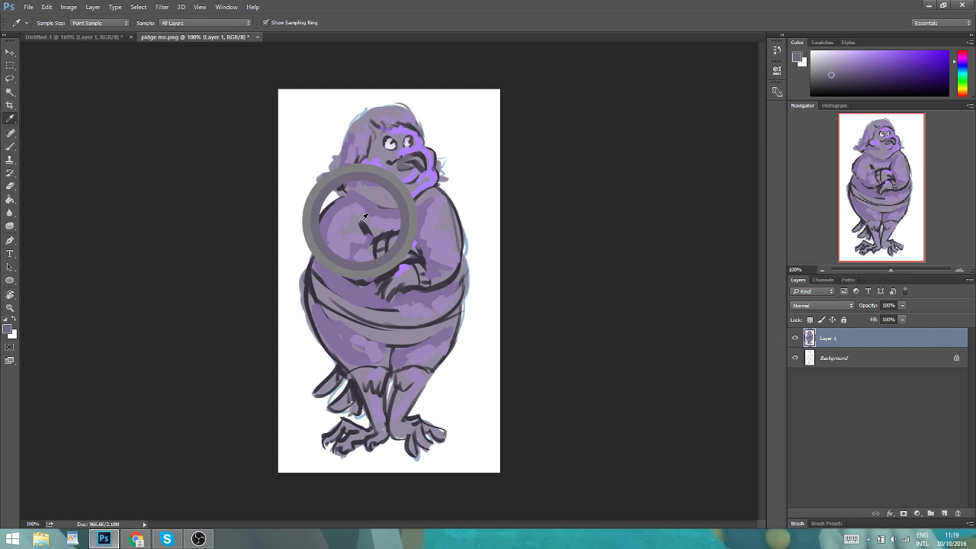
pyautogui.press('b')
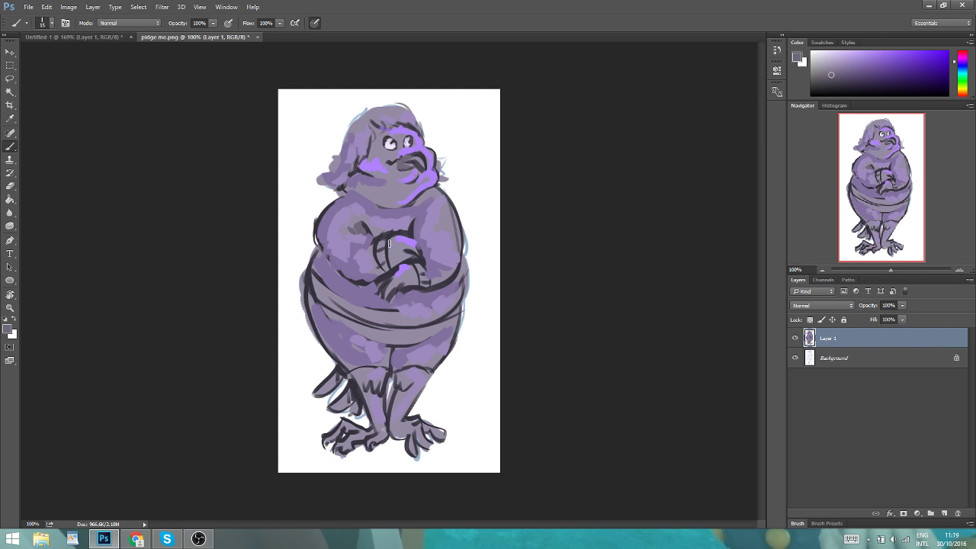
pyautogui.moveTo(389, 251)
pyautogui.mouseDown()
pyautogui.moveTo(402, 260)
pyautogui.moveTo(398, 233)
pyautogui.mouseUp()
pyautogui.moveTo(393, 280); pyautogui.dragTo(415, 285)
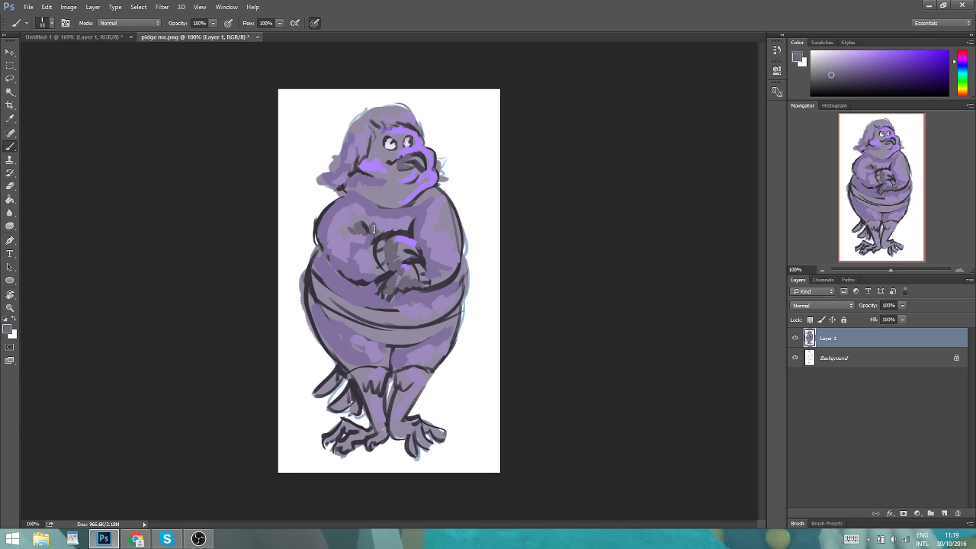
pyautogui.moveTo(376, 227); pyautogui.dragTo(388, 225)
pyautogui.moveTo(352, 177)
pyautogui.mouseDown()
pyautogui.moveTo(364, 199)
pyautogui.moveTo(393, 212)
pyautogui.mouseUp()
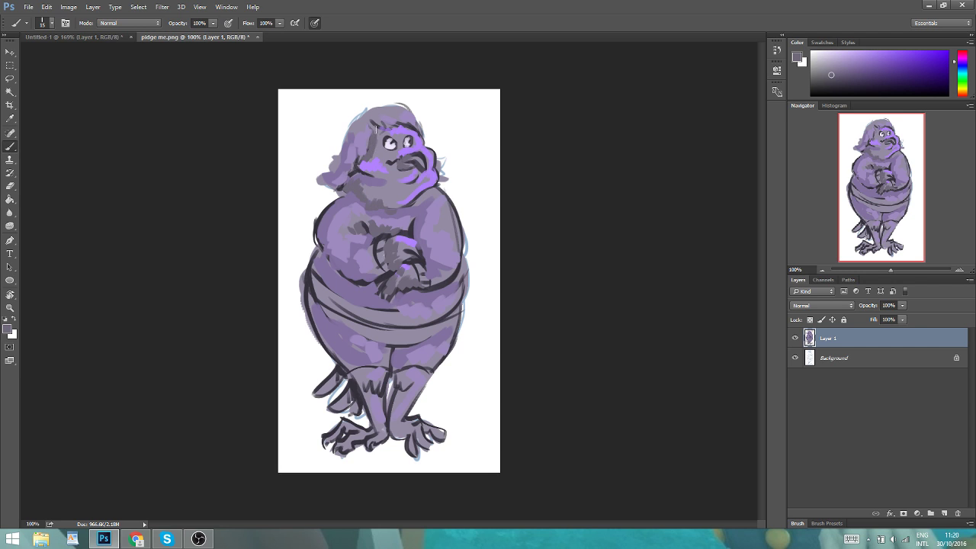
# - Paint grey on the head top, shorten the neck highlight and shade the chest's right side darker
pyautogui.moveTo(382, 129); pyautogui.dragTo(415, 135)
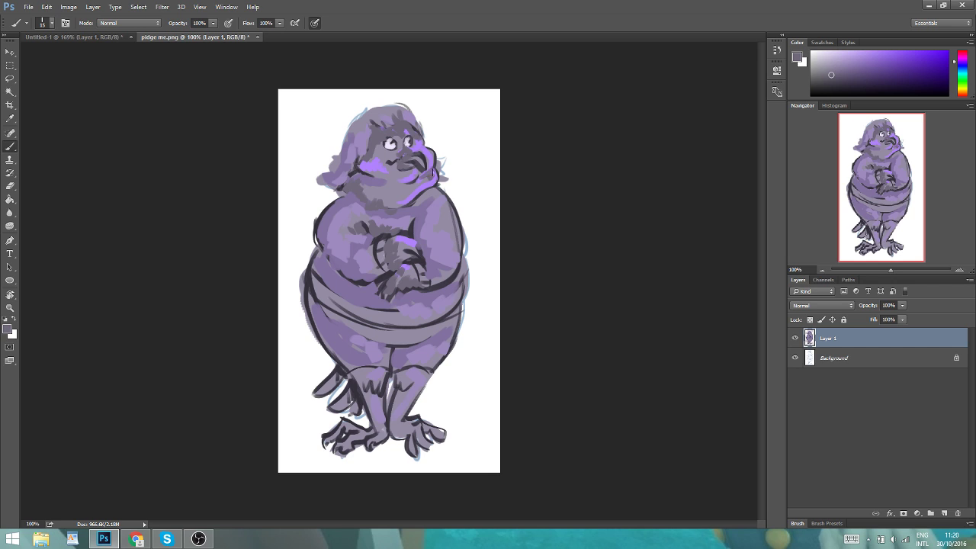
pyautogui.moveTo(416, 193); pyautogui.dragTo(412, 200)
pyautogui.moveTo(332, 237); pyautogui.dragTo(384, 278)
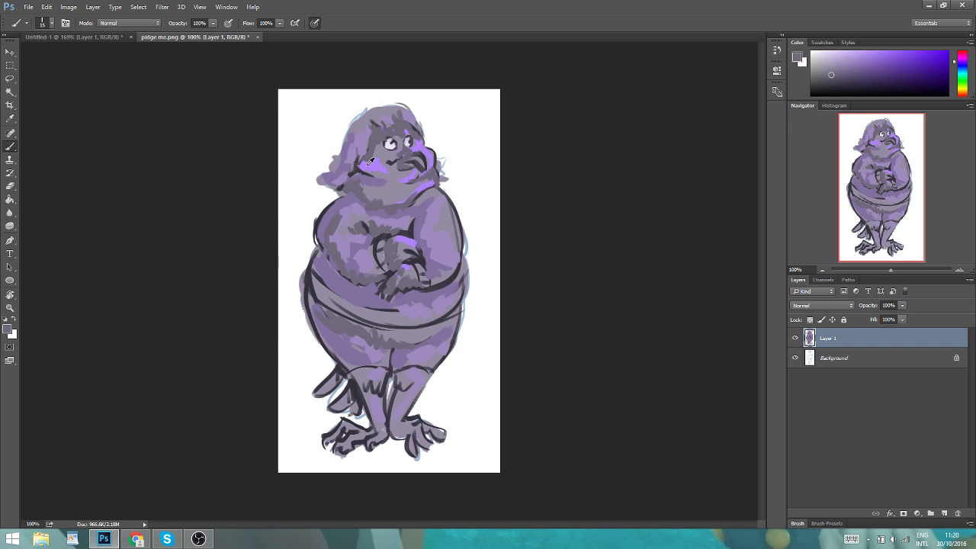
pyautogui.press('i')
pyautogui.click(376, 198)
pyautogui.press('b')
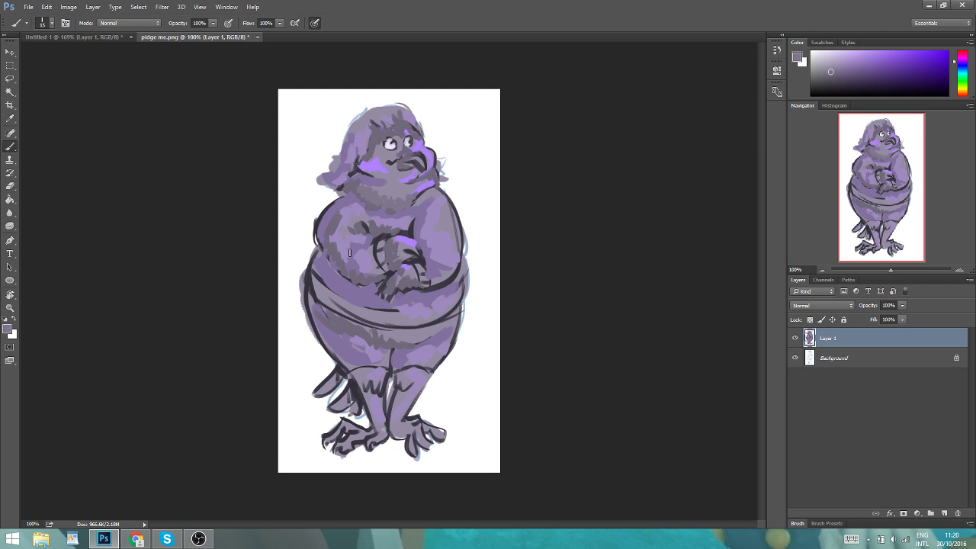
pyautogui.moveTo(339, 224); pyautogui.dragTo(369, 206)
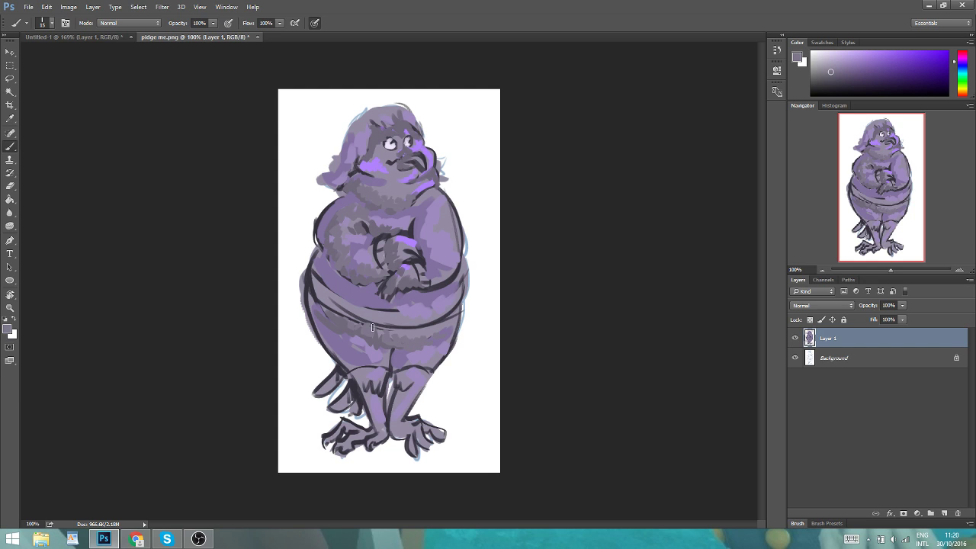
pyautogui.moveTo(429, 212)
pyautogui.mouseDown()
pyautogui.moveTo(439, 204)
pyautogui.moveTo(436, 229)
pyautogui.moveTo(451, 247)
pyautogui.mouseUp()
# - Resample a colour and dab light purple on the chest near the hand
pyautogui.press('i')
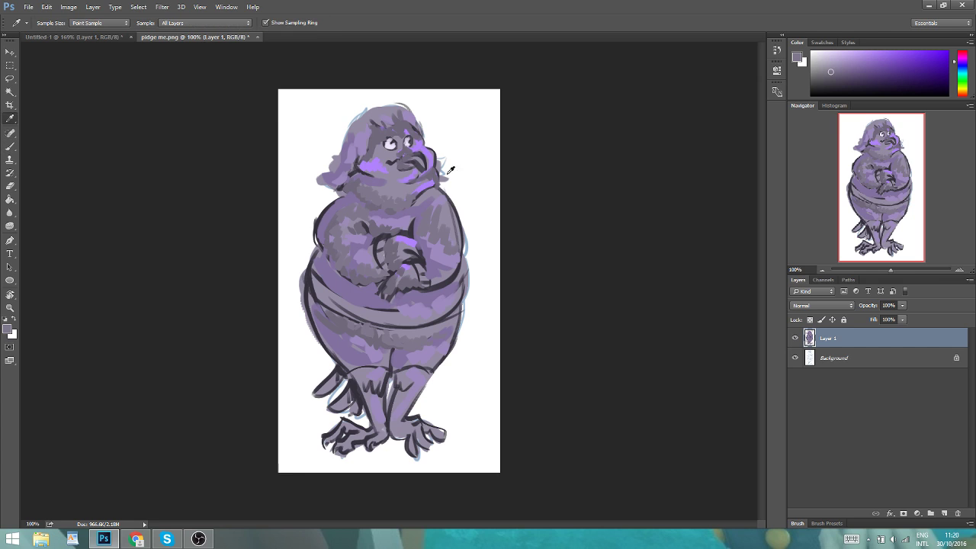
pyautogui.click(444, 200)
pyautogui.click(444, 200)
pyautogui.press('b')
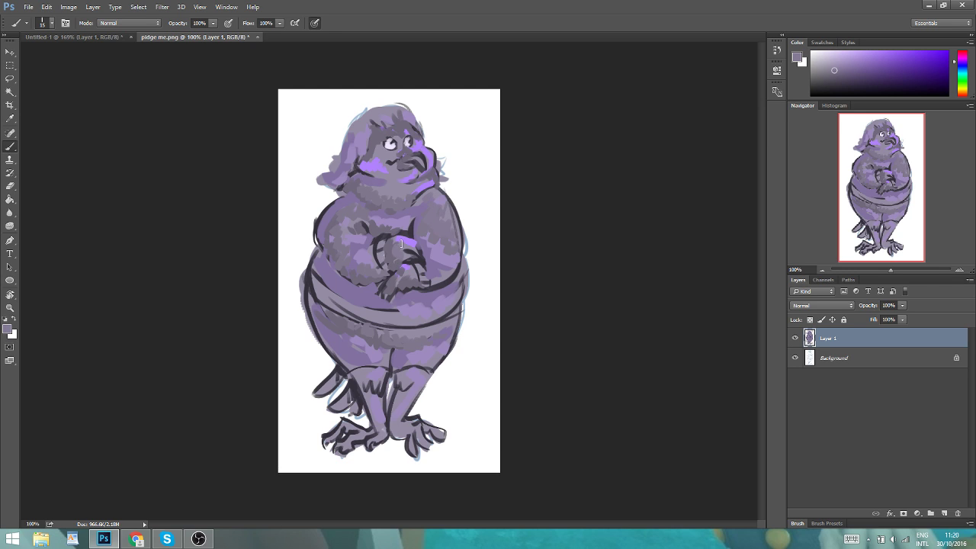
pyautogui.moveTo(406, 276); pyautogui.dragTo(414, 267)
# - Darken the mouth line, left side of the head, neck and upper chest with dark strokes
pyautogui.keyDown('alt'); pyautogui.click(424, 150); pyautogui.keyUp('alt')
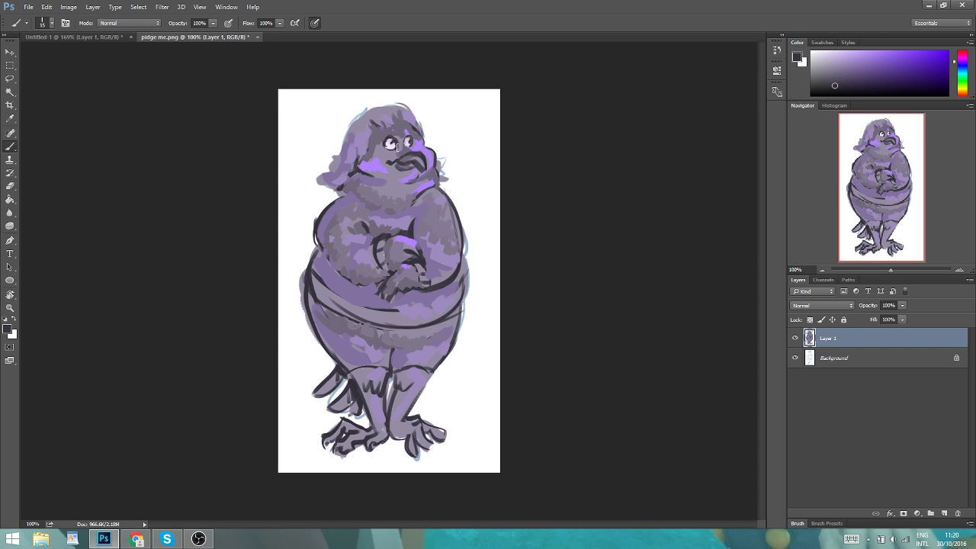
pyautogui.moveTo(387, 164); pyautogui.dragTo(399, 163)
pyautogui.moveTo(380, 122)
pyautogui.mouseDown()
pyautogui.moveTo(374, 132)
pyautogui.moveTo(386, 121)
pyautogui.moveTo(392, 131)
pyautogui.moveTo(404, 126)
pyautogui.moveTo(398, 132)
pyautogui.mouseUp()
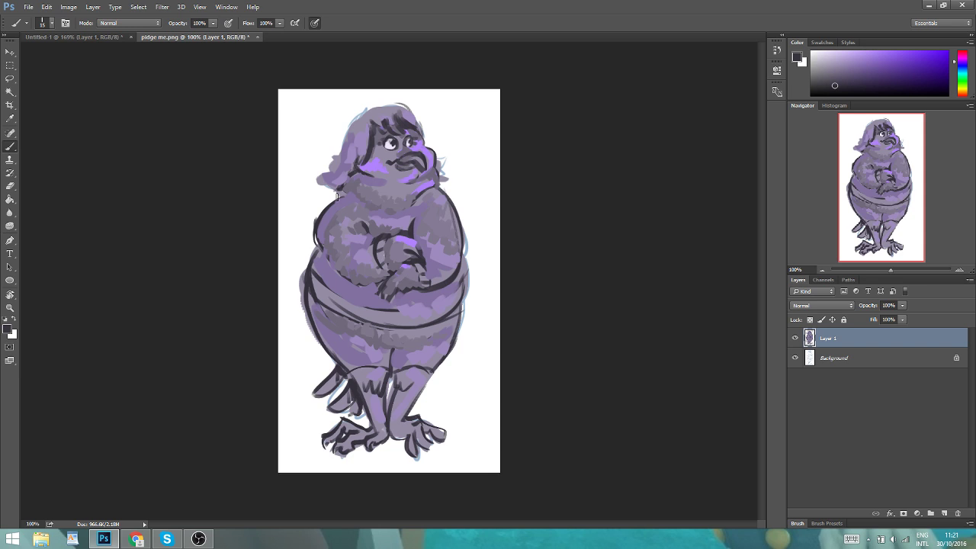
pyautogui.moveTo(343, 184); pyautogui.dragTo(380, 206)
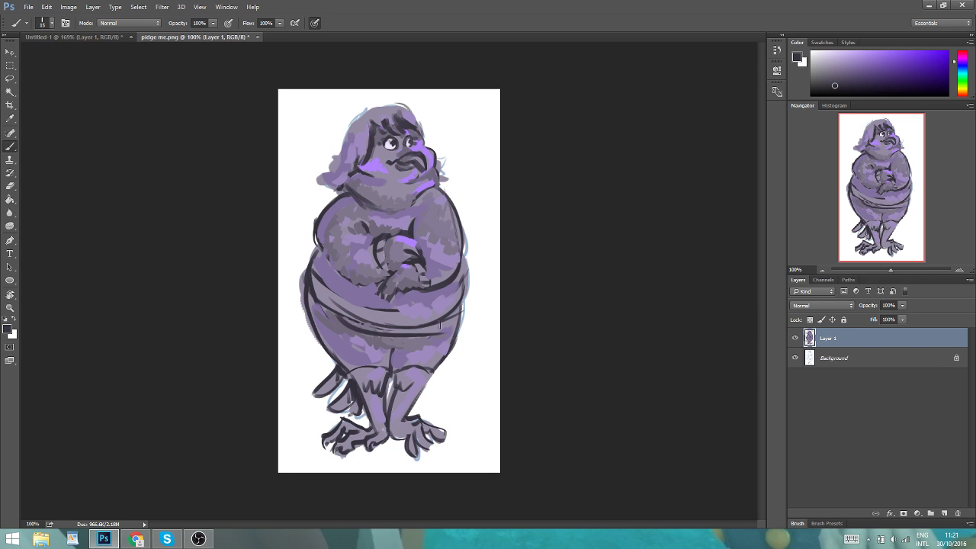
pyautogui.press('ctrl')
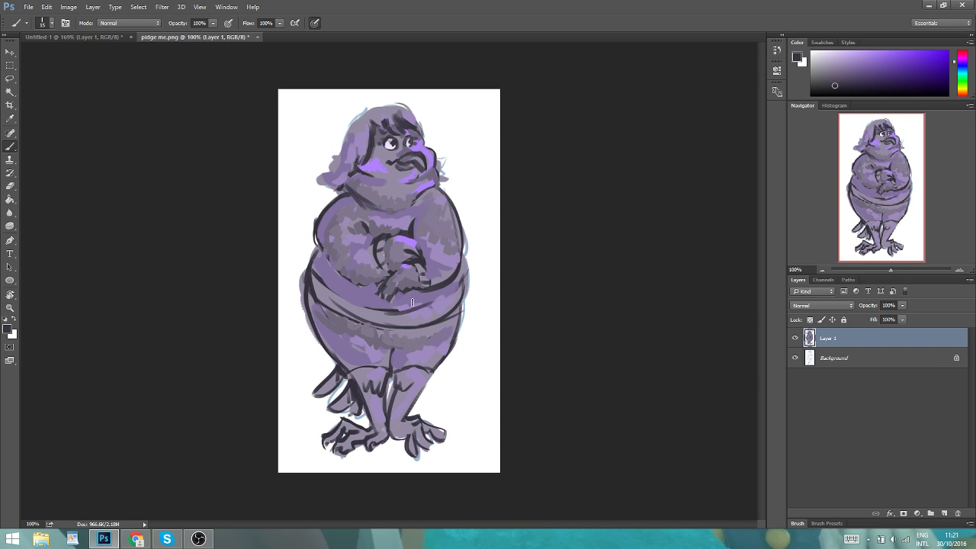
pyautogui.moveTo(431, 372)
pyautogui.mouseDown()
pyautogui.moveTo(393, 368)
pyautogui.moveTo(395, 392)
pyautogui.moveTo(374, 371)
pyautogui.moveTo(351, 381)
pyautogui.moveTo(367, 394)
pyautogui.moveTo(373, 433)
pyautogui.moveTo(379, 421)
pyautogui.moveTo(369, 425)
pyautogui.moveTo(390, 437)
pyautogui.mouseUp()
pyautogui.hotkey('ctrl', 'z')
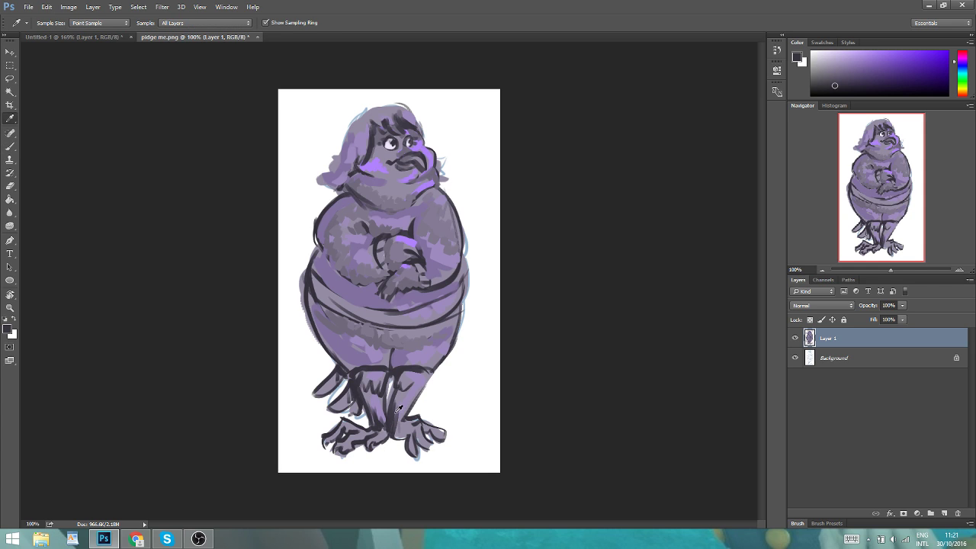
# - Stroke lighter purple on the legs, then sample the hair-top purple-grey and lighten it to pale lavender
pyautogui.keyDown('alt'); pyautogui.click(398, 409); pyautogui.keyUp('alt')
pyautogui.moveTo(398, 389)
pyautogui.mouseDown()
pyautogui.moveTo(397, 429)
pyautogui.moveTo(408, 422)
pyautogui.moveTo(361, 381)
pyautogui.moveTo(426, 367)
pyautogui.mouseUp()
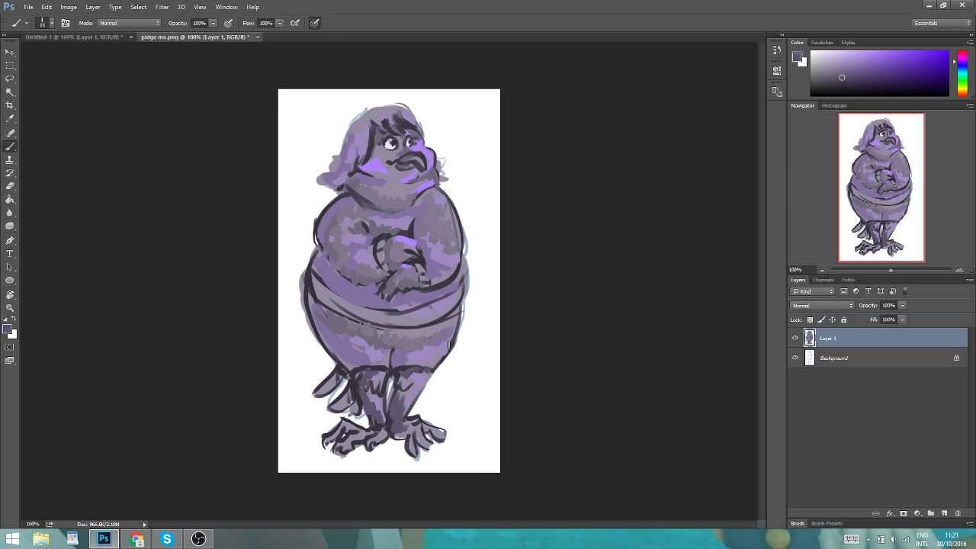
pyautogui.press('i')
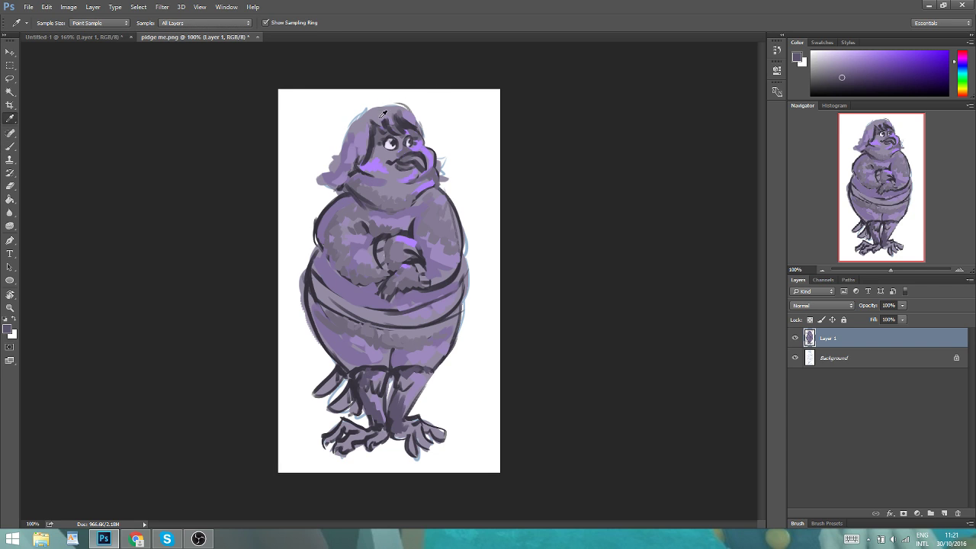
pyautogui.click(384, 114)
pyautogui.press('b')
pyautogui.moveTo(854, 56); pyautogui.dragTo(841, 51)
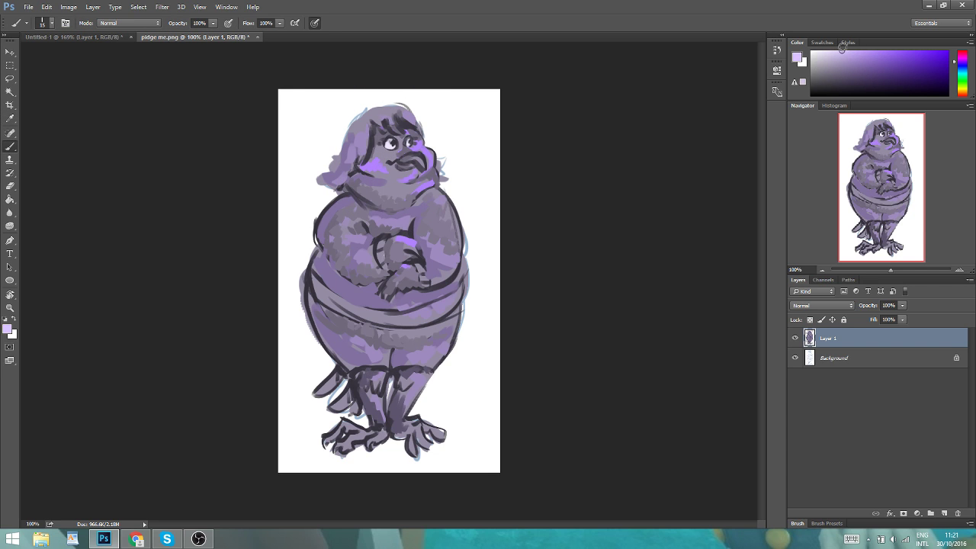
# - Paint lavender highlights on the beak, under the chin and hair, toning down the violet streak
pyautogui.moveTo(414, 161); pyautogui.dragTo(421, 170)
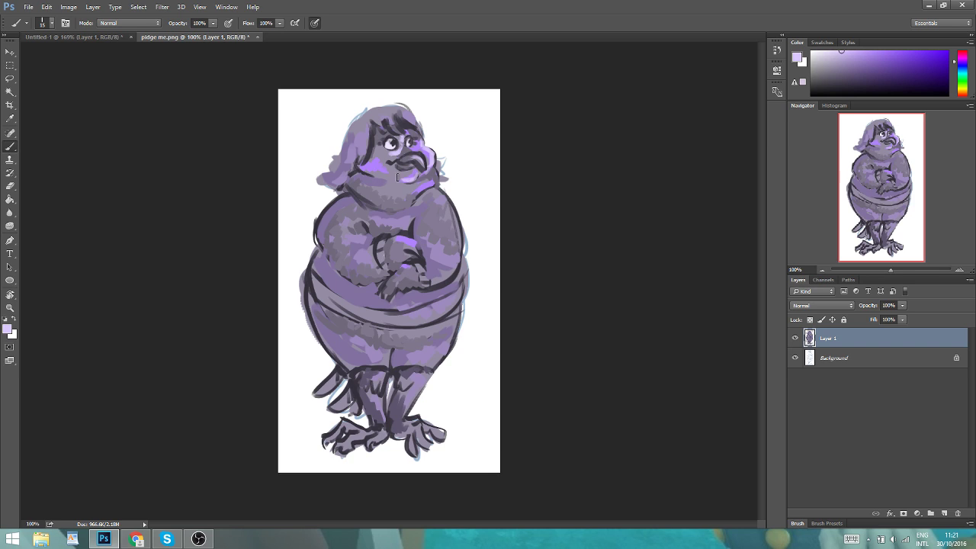
pyautogui.moveTo(412, 180); pyautogui.dragTo(395, 183)
pyautogui.moveTo(394, 122)
pyautogui.mouseDown()
pyautogui.moveTo(363, 119)
pyautogui.moveTo(411, 108)
pyautogui.mouseUp()
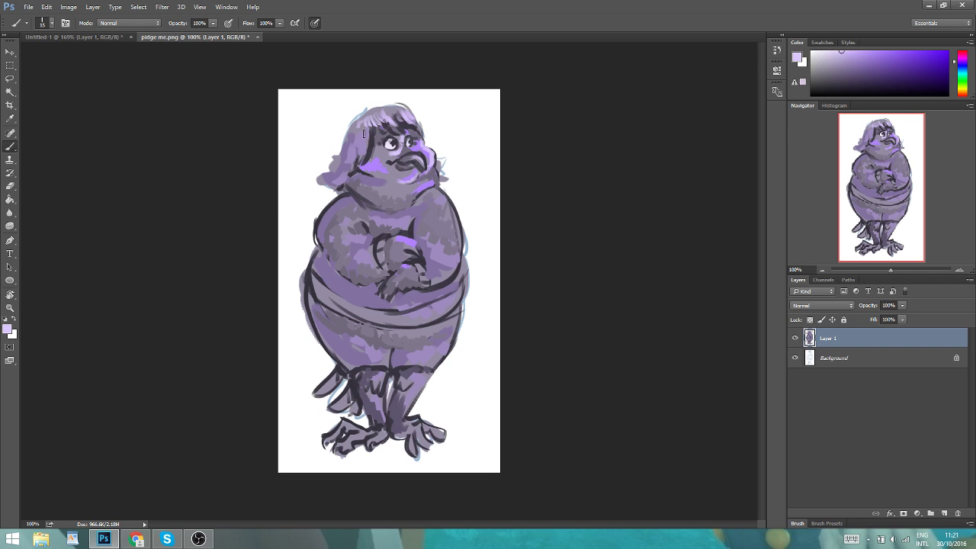
pyautogui.moveTo(363, 138); pyautogui.dragTo(351, 159)
pyautogui.moveTo(432, 185); pyautogui.dragTo(415, 200)
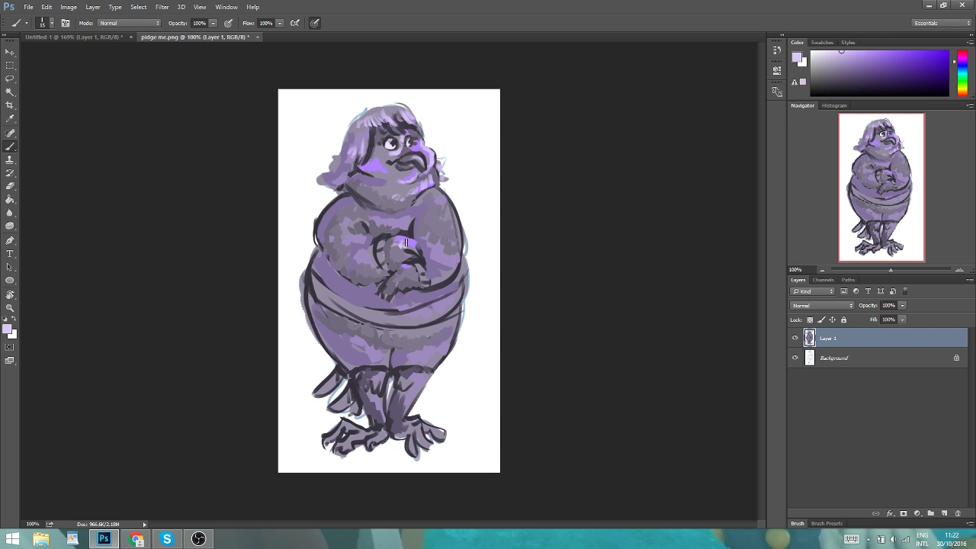
pyautogui.moveTo(397, 245); pyautogui.dragTo(394, 244)
# - Shade the belly with sampled darker and greyer violet strokes, including the lower-left area
pyautogui.press('i')
pyautogui.click(338, 288)
pyautogui.press('b')
pyautogui.moveTo(316, 279)
pyautogui.mouseDown()
pyautogui.moveTo(345, 303)
pyautogui.moveTo(375, 300)
pyautogui.mouseUp()
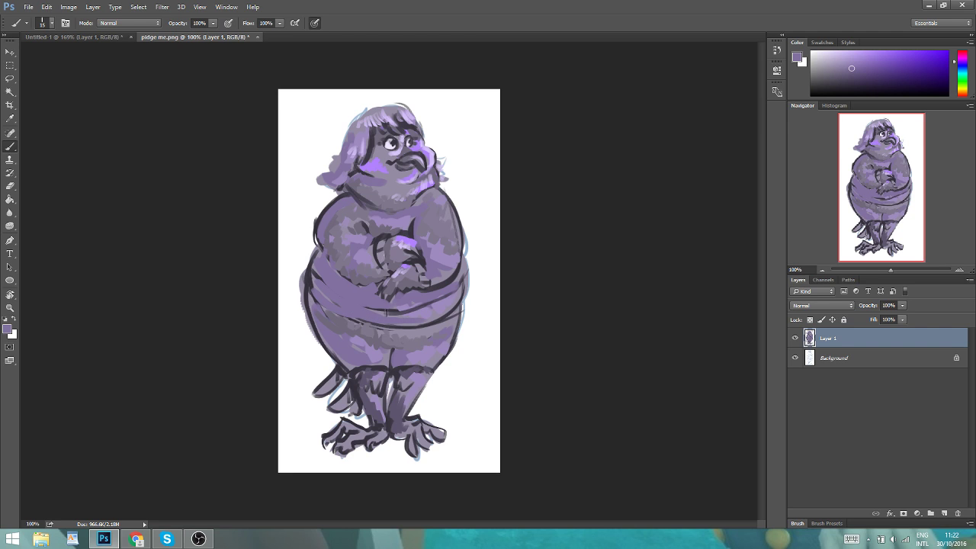
pyautogui.press('i')
pyautogui.click(381, 336)
pyautogui.press('b')
pyautogui.moveTo(338, 305); pyautogui.dragTo(372, 313)
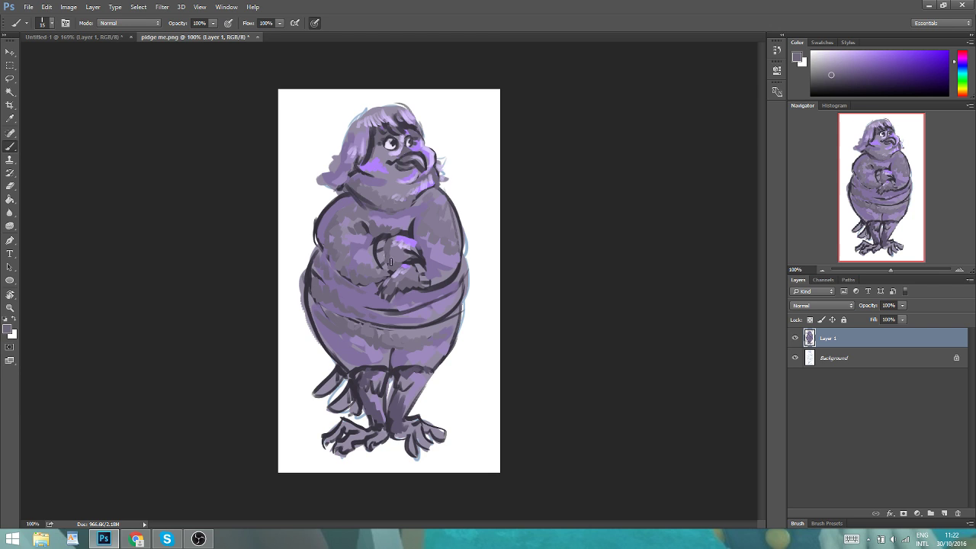
# - Redraw the belly's dark outlines: the curve across it, its left edge and the right fold
pyautogui.press('i')
pyautogui.click(408, 229)
pyautogui.press('b')
pyautogui.moveTo(319, 257)
pyautogui.mouseDown()
pyautogui.moveTo(355, 286)
pyautogui.moveTo(426, 291)
pyautogui.mouseUp()
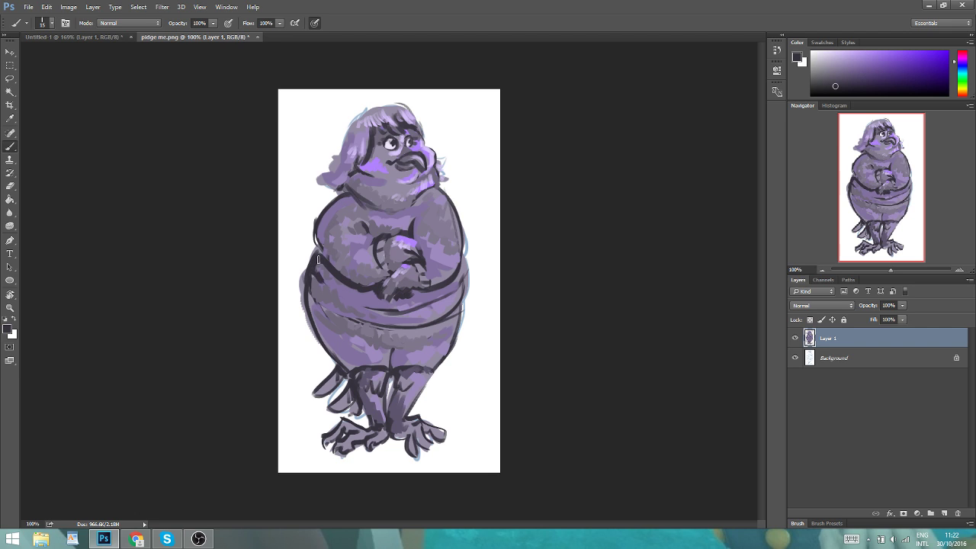
pyautogui.moveTo(323, 275); pyautogui.dragTo(328, 287)
pyautogui.press('e')
pyautogui.press('b')
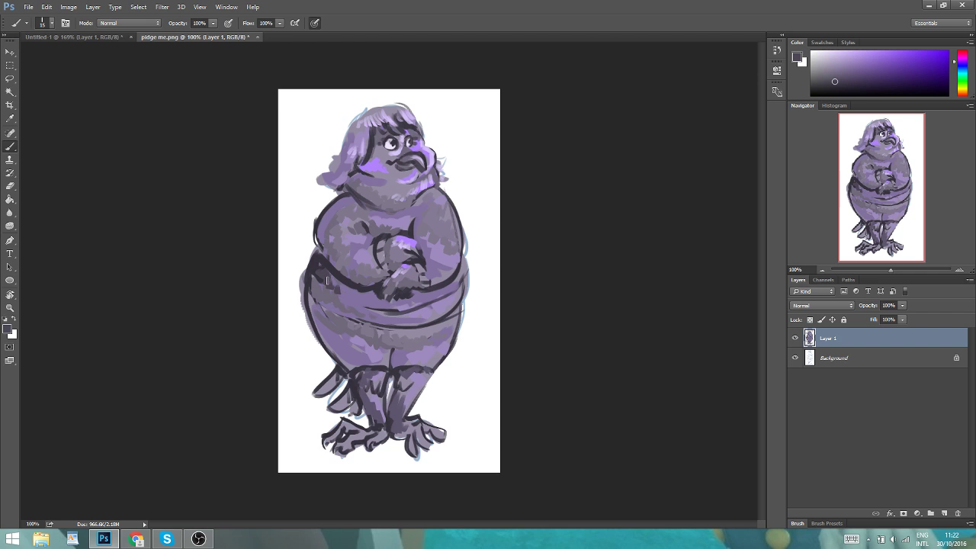
pyautogui.moveTo(314, 271); pyautogui.dragTo(308, 309)
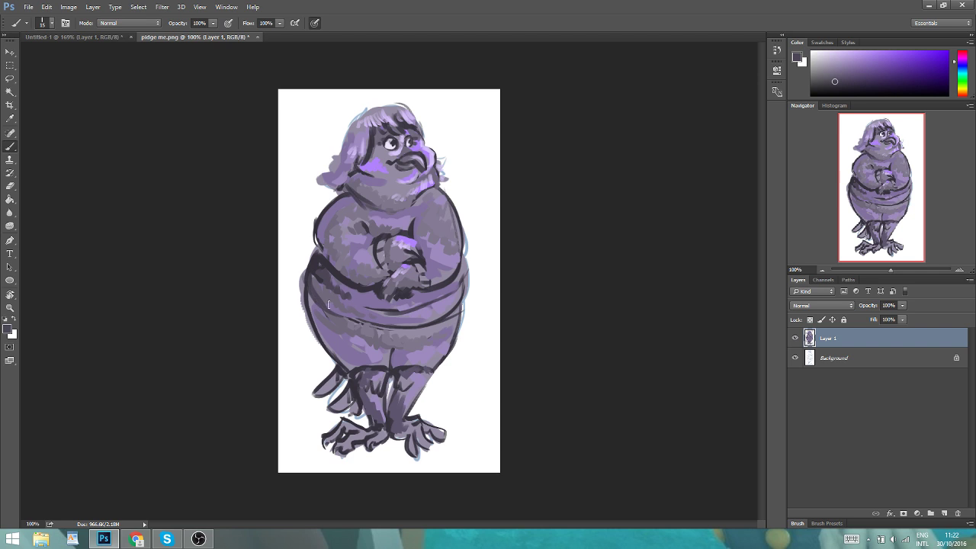
pyautogui.moveTo(436, 330); pyautogui.dragTo(458, 287)
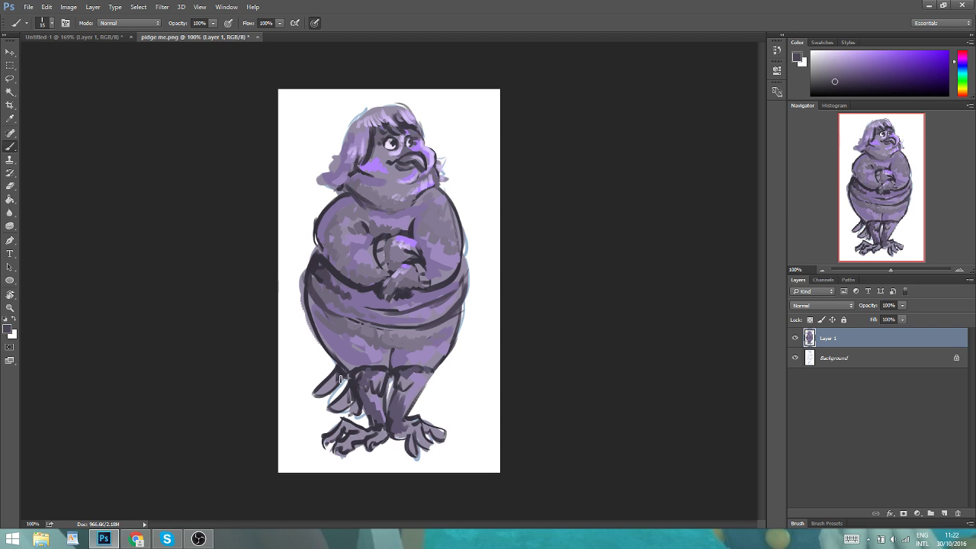
# - Paint lighter and darker strokes along the inner leg, right leg and right foot
pyautogui.keyDown('alt'); pyautogui.click(379, 334); pyautogui.keyUp('alt')
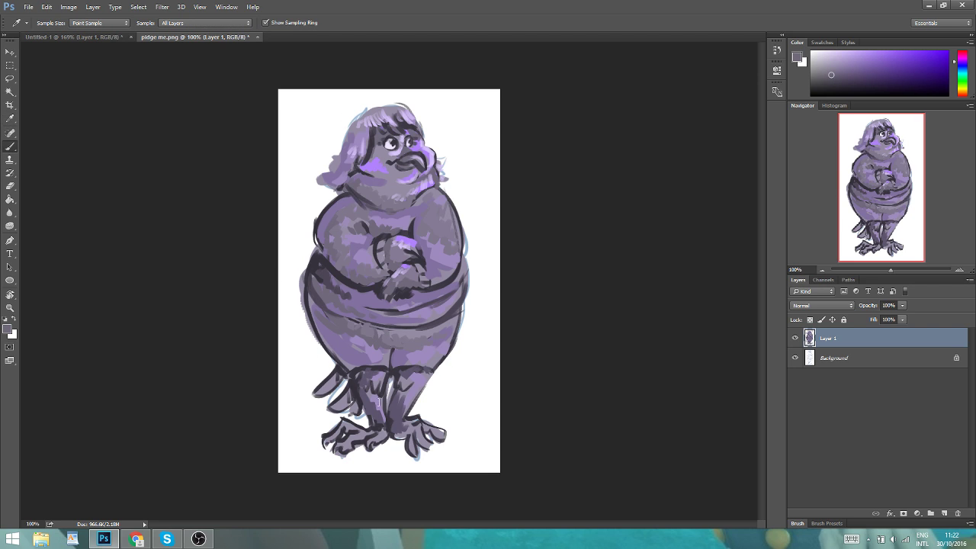
pyautogui.moveTo(369, 396)
pyautogui.mouseDown()
pyautogui.moveTo(381, 428)
pyautogui.moveTo(359, 439)
pyautogui.moveTo(347, 424)
pyautogui.moveTo(418, 430)
pyautogui.mouseUp()
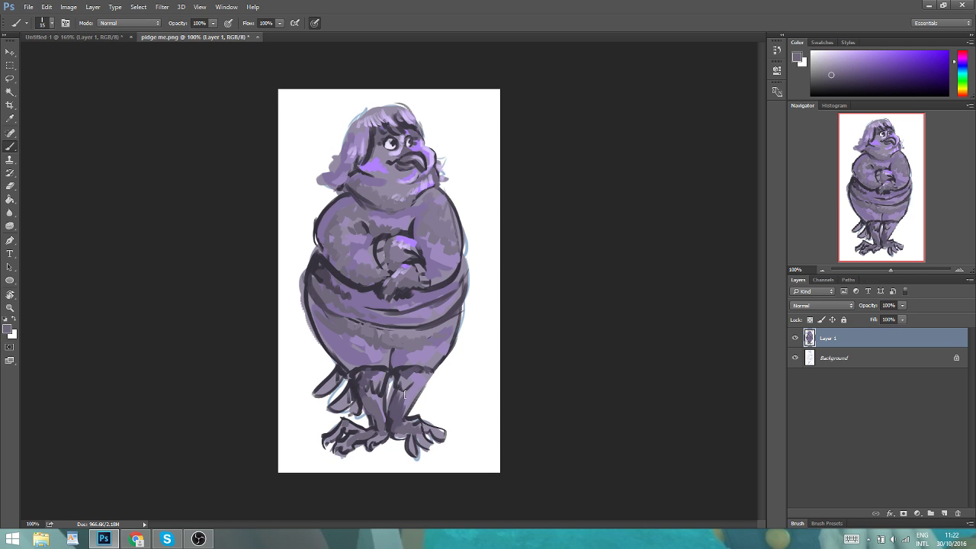
pyautogui.moveTo(404, 393); pyautogui.dragTo(411, 375)
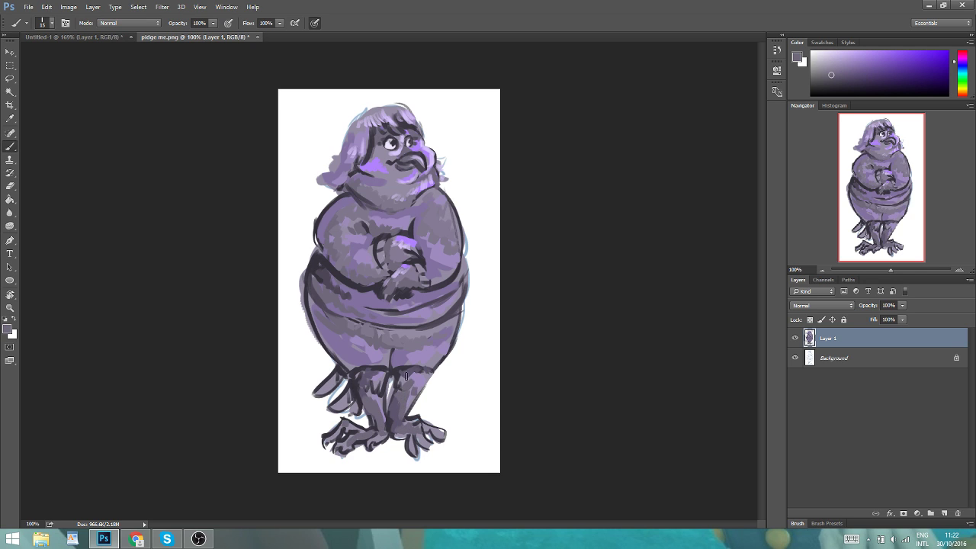
pyautogui.keyDown('alt'); pyautogui.click(393, 178); pyautogui.keyUp('alt')
pyautogui.keyDown('alt'); pyautogui.click(413, 396); pyautogui.keyUp('alt')
pyautogui.keyDown('alt'); pyautogui.click(417, 394); pyautogui.keyUp('alt')
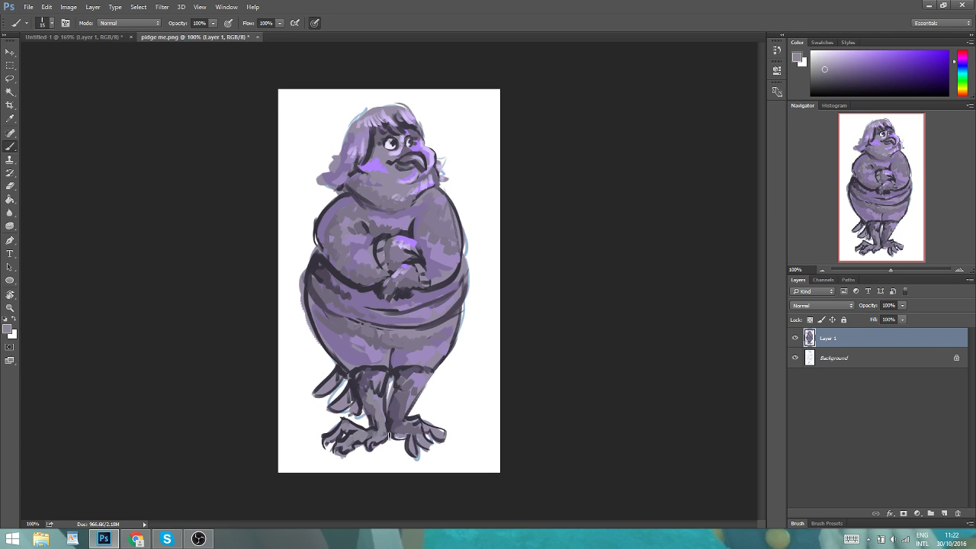
pyautogui.moveTo(395, 421); pyautogui.dragTo(404, 385)
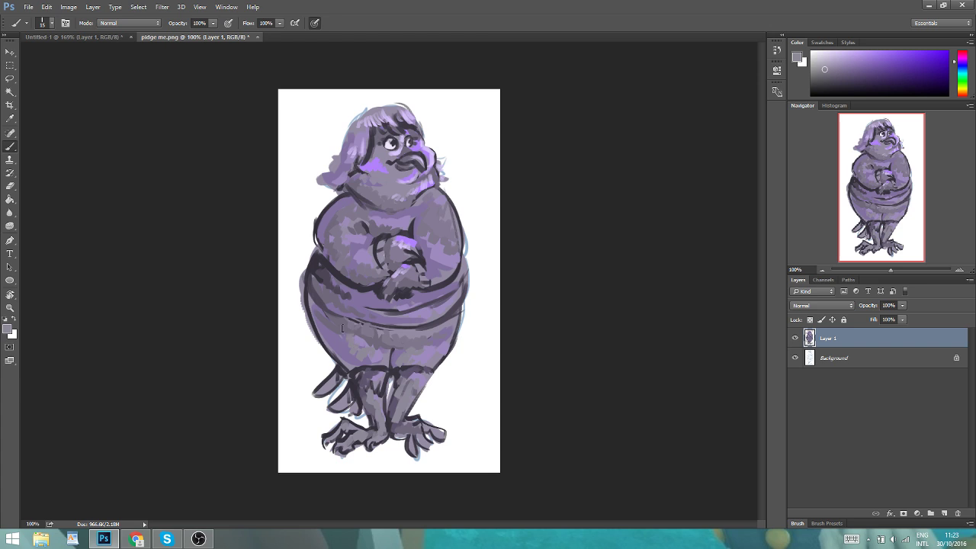
pyautogui.moveTo(402, 431); pyautogui.dragTo(414, 426)
# - Touch up the left wing tip and add dark purple strokes on the wing, leg and right foot
pyautogui.moveTo(335, 369); pyautogui.dragTo(318, 378)
pyautogui.keyDown('alt'); pyautogui.click(351, 299); pyautogui.keyUp('alt')
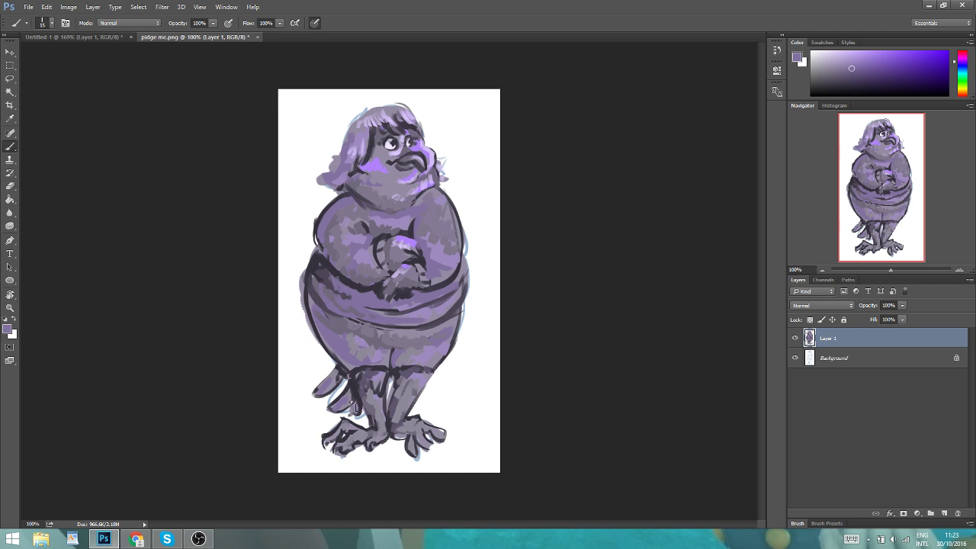
pyautogui.moveTo(329, 379)
pyautogui.mouseDown()
pyautogui.moveTo(341, 446)
pyautogui.moveTo(371, 435)
pyautogui.mouseUp()
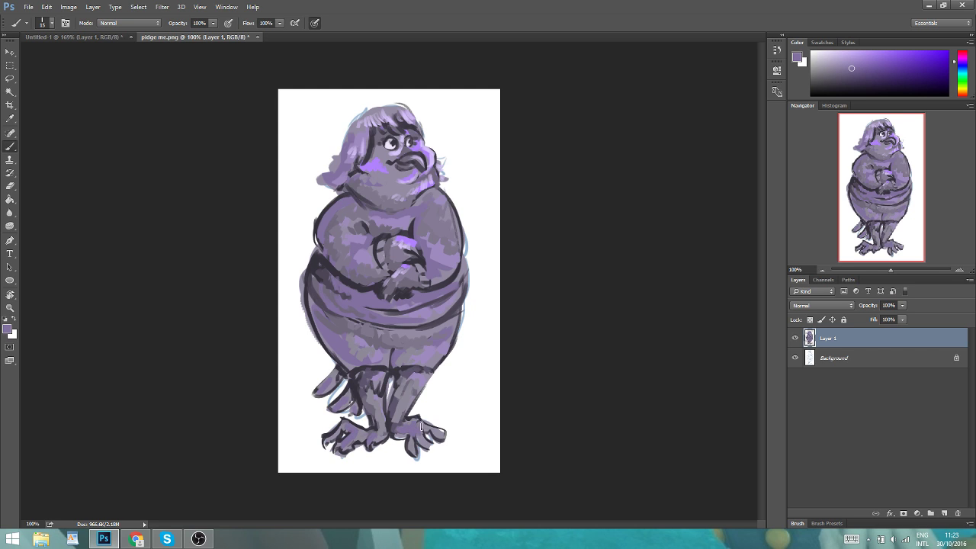
pyautogui.moveTo(420, 426); pyautogui.dragTo(420, 417)
pyautogui.keyDown('alt'); pyautogui.click(368, 160); pyautogui.keyUp('alt')
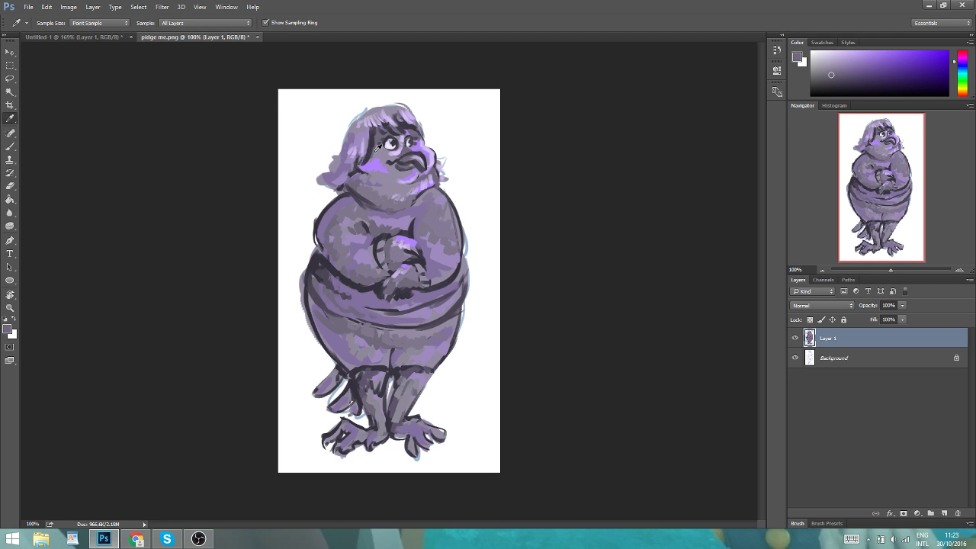
# - Darken the hair's lower-left edge, outline its left side and redraw the neck and chin line
pyautogui.keyDown('alt'); pyautogui.click(376, 150); pyautogui.keyUp('alt')
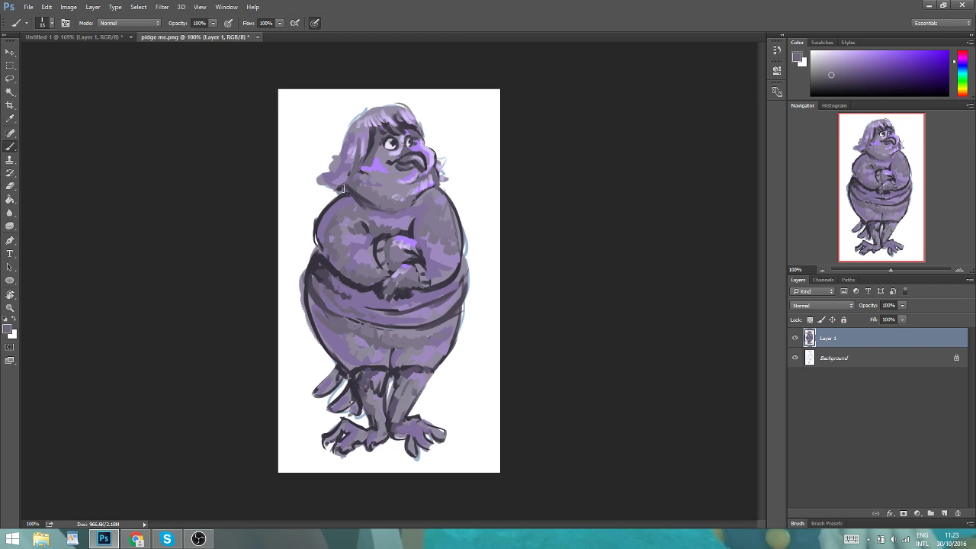
pyautogui.moveTo(342, 188); pyautogui.dragTo(318, 183)
pyautogui.press('i')
pyautogui.click(373, 143)
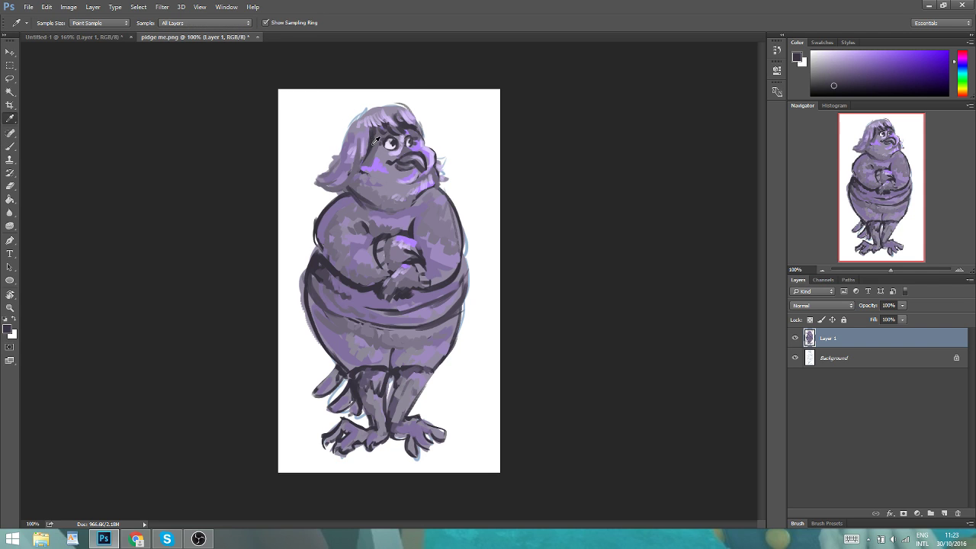
pyautogui.press('b')
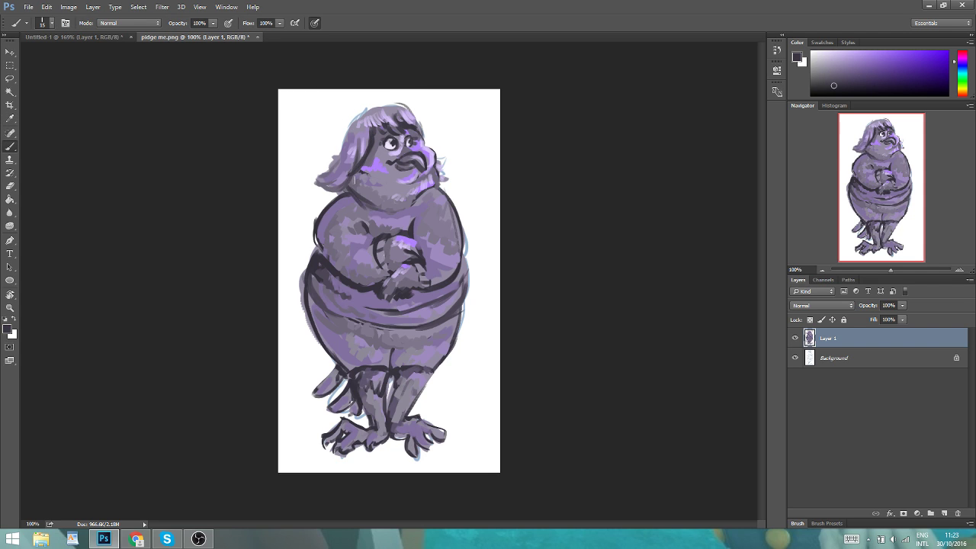
pyautogui.moveTo(351, 126)
pyautogui.mouseDown()
pyautogui.moveTo(339, 152)
pyautogui.moveTo(319, 164)
pyautogui.moveTo(343, 185)
pyautogui.mouseUp()
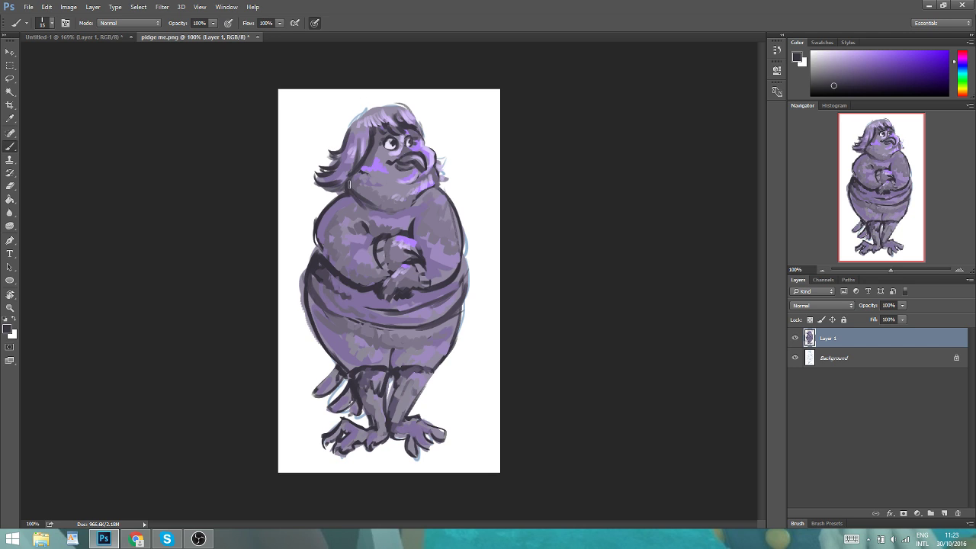
pyautogui.moveTo(413, 202)
pyautogui.mouseDown()
pyautogui.moveTo(434, 189)
pyautogui.moveTo(430, 174)
pyautogui.mouseUp()
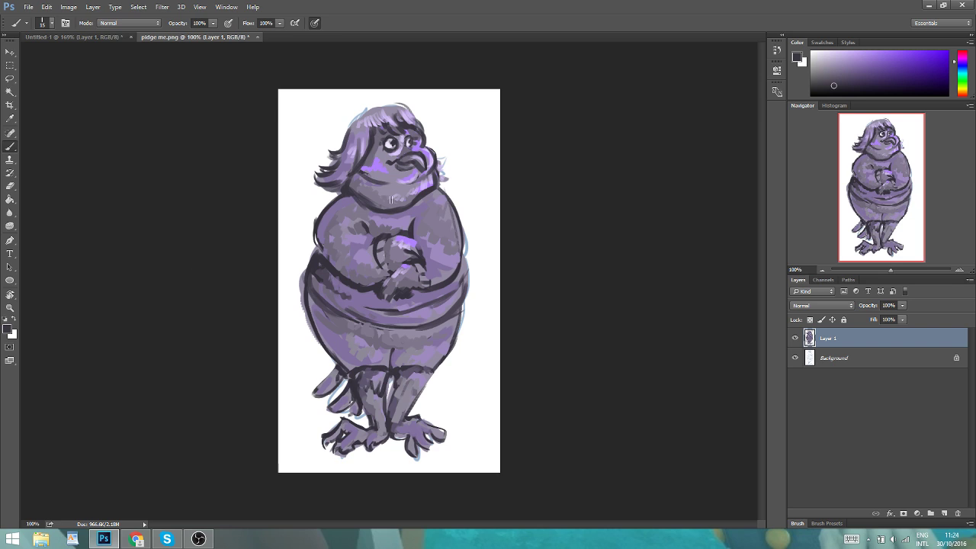
# - Paint sampled lavender highlights down the body's right edge and dab one on the neck
pyautogui.press('i')
pyautogui.click(416, 238)
pyautogui.press('b')
pyautogui.moveTo(442, 195); pyautogui.dragTo(459, 258)
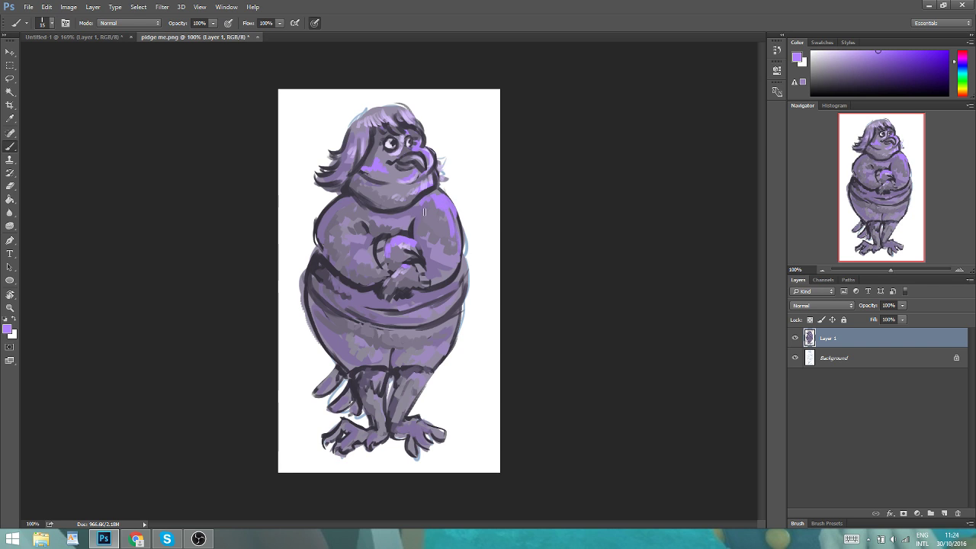
pyautogui.press('i')
pyautogui.click(401, 148)
pyautogui.press('b')
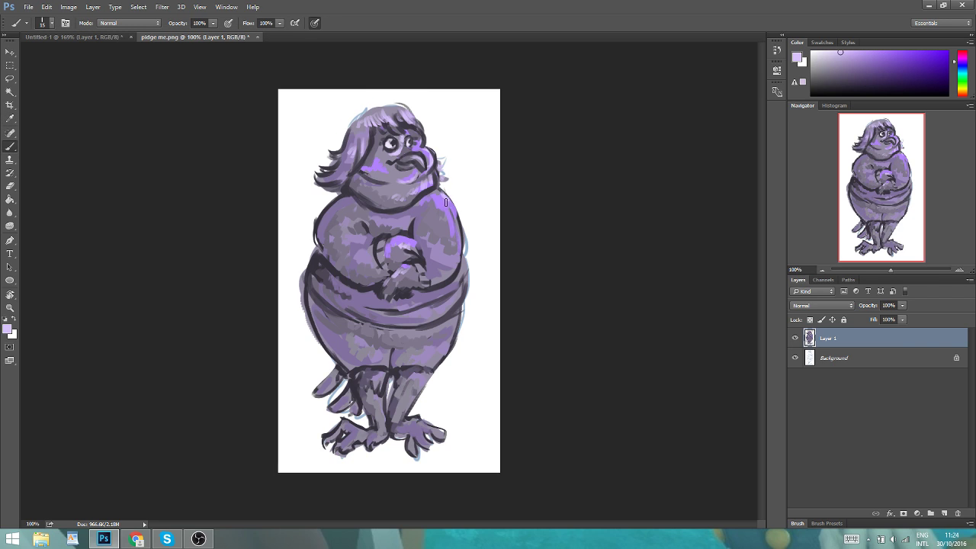
pyautogui.moveTo(435, 194); pyautogui.dragTo(431, 196)
pyautogui.moveTo(456, 232); pyautogui.dragTo(454, 269)
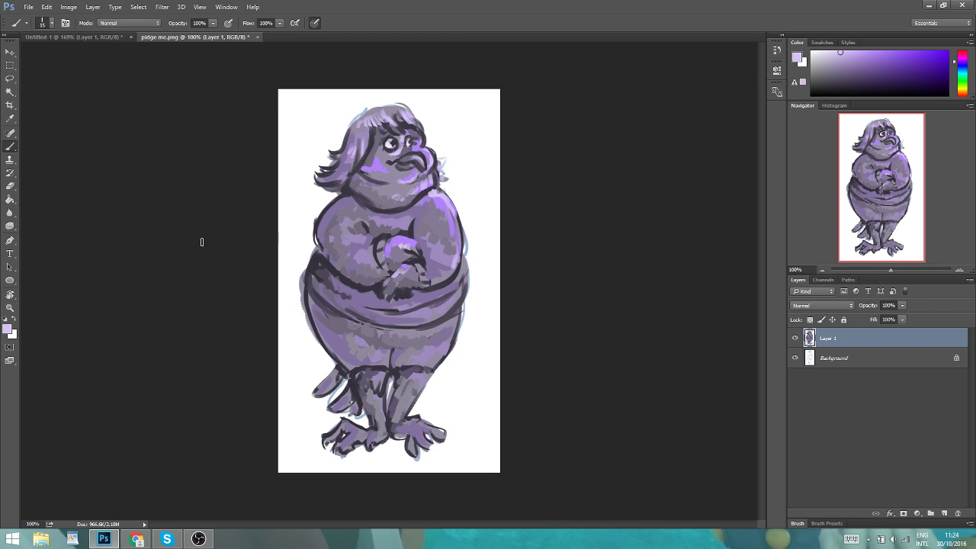